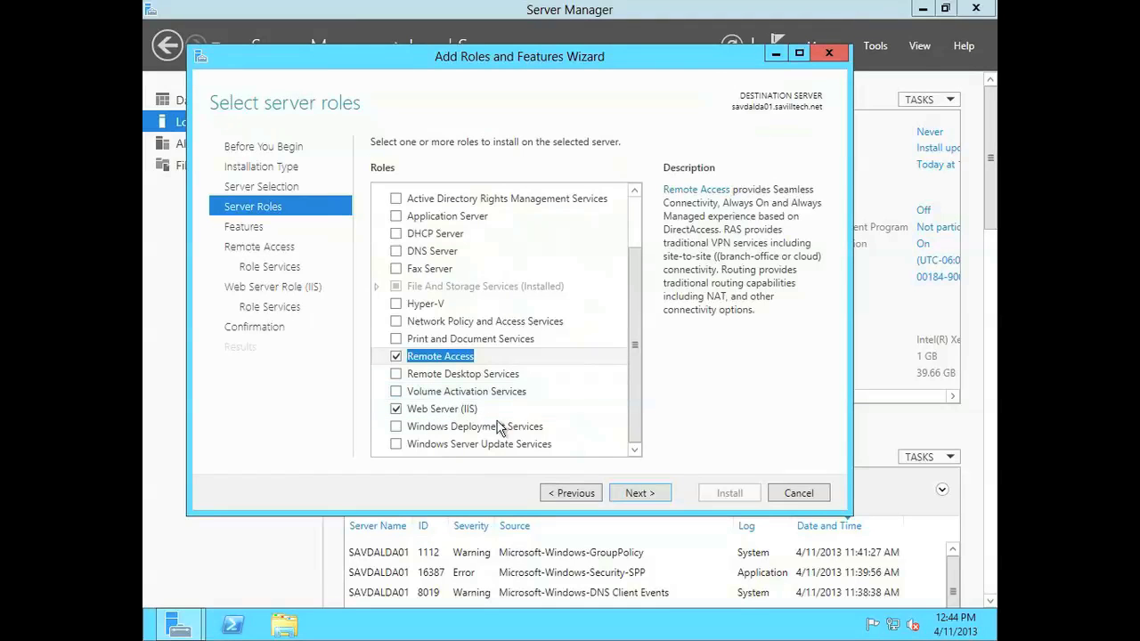
- Proceed to the installation confirmation with Remote Access and Web Server (IIS) selected, keeping the default features and role services
left_click(641, 495)
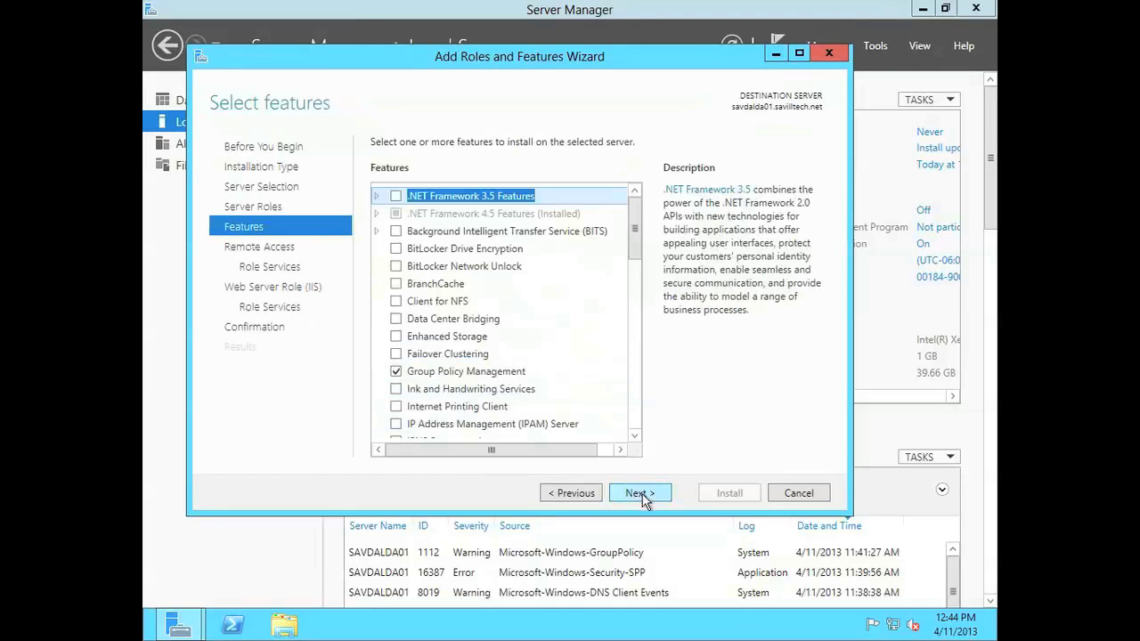
left_click(640, 495)
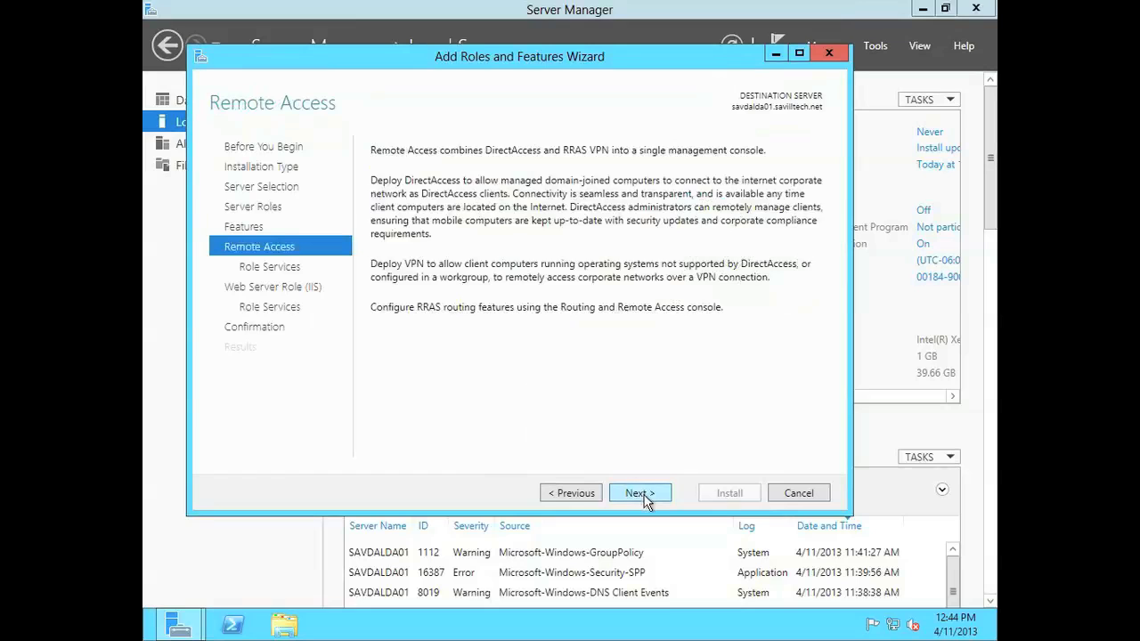
left_click(642, 495)
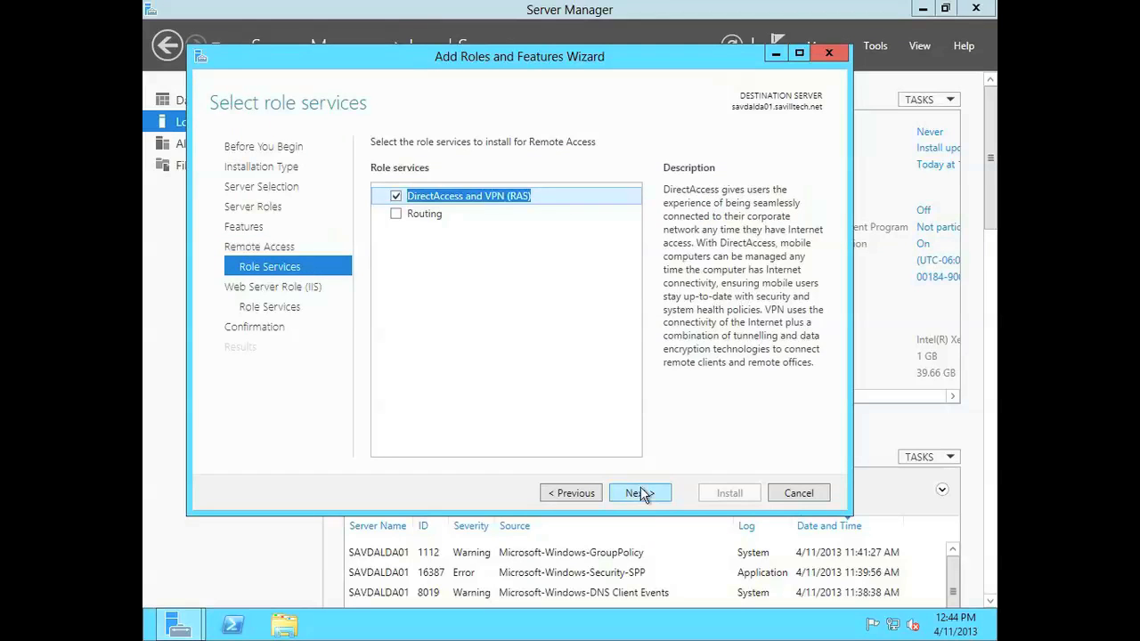
left_click(640, 495)
left_click(647, 498)
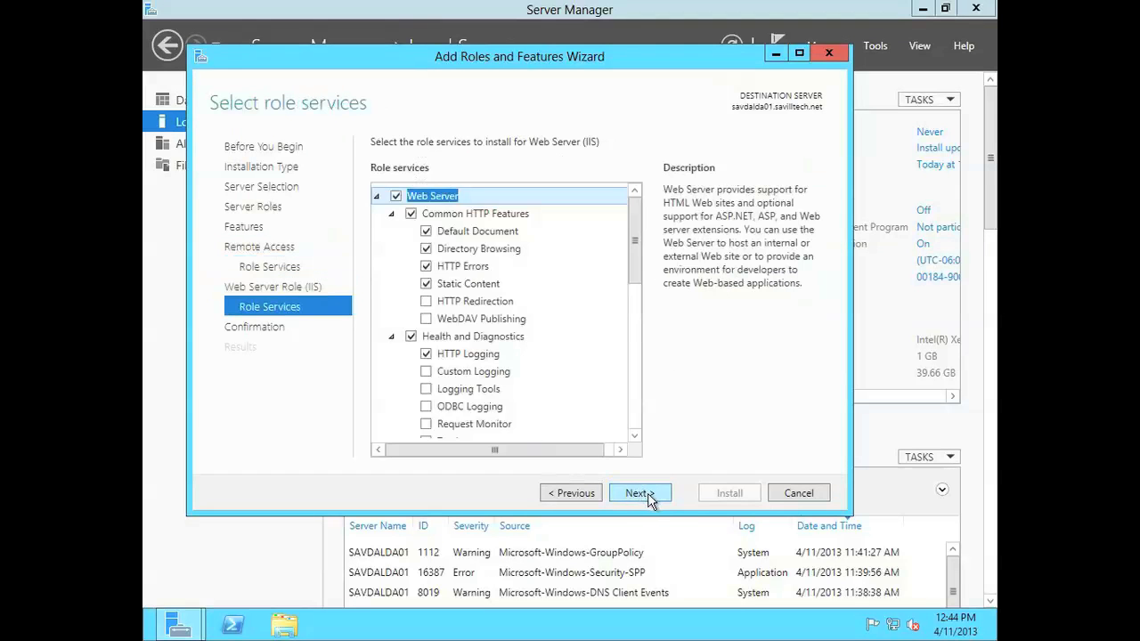
left_click(648, 498)
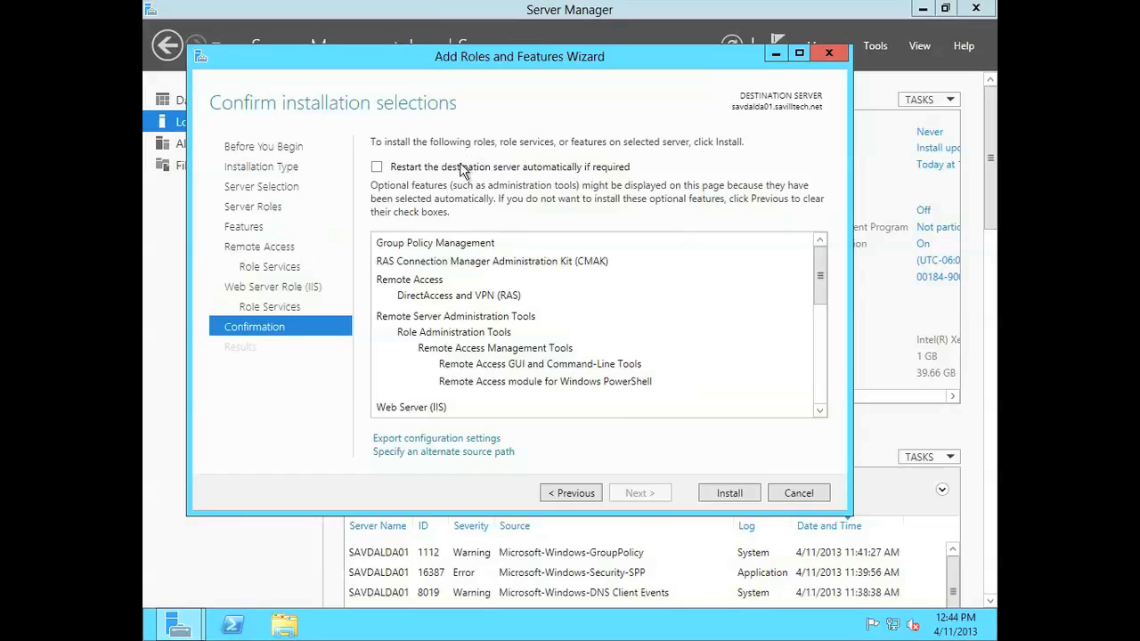
- Allow the destination server to restart automatically if required and start the role installation
left_click(385, 166)
left_click(650, 378)
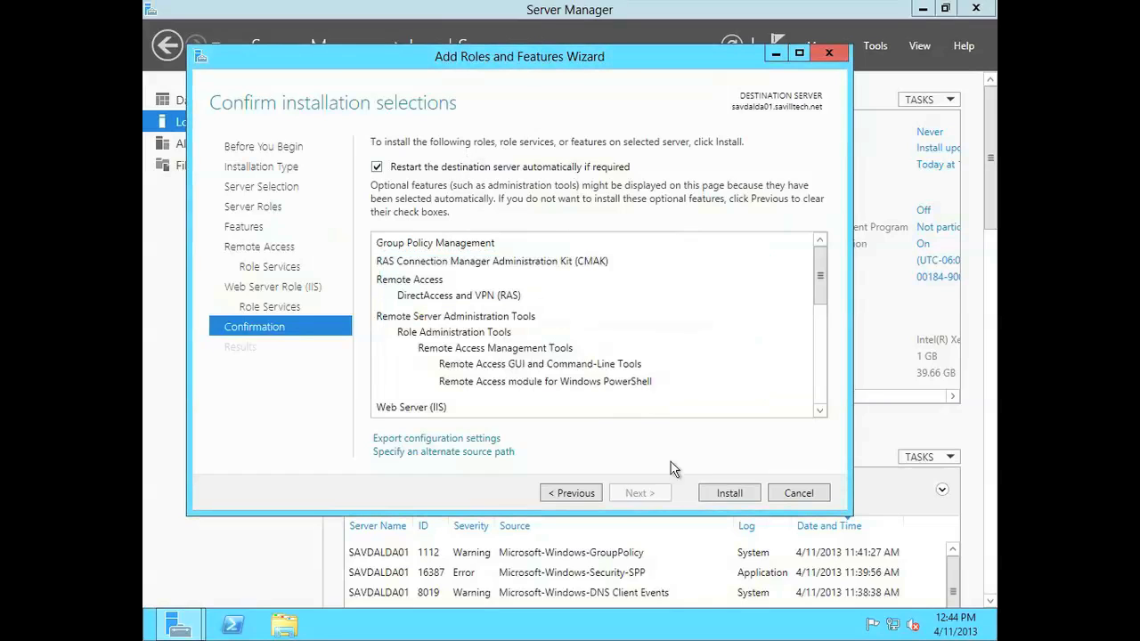
left_click(732, 492)
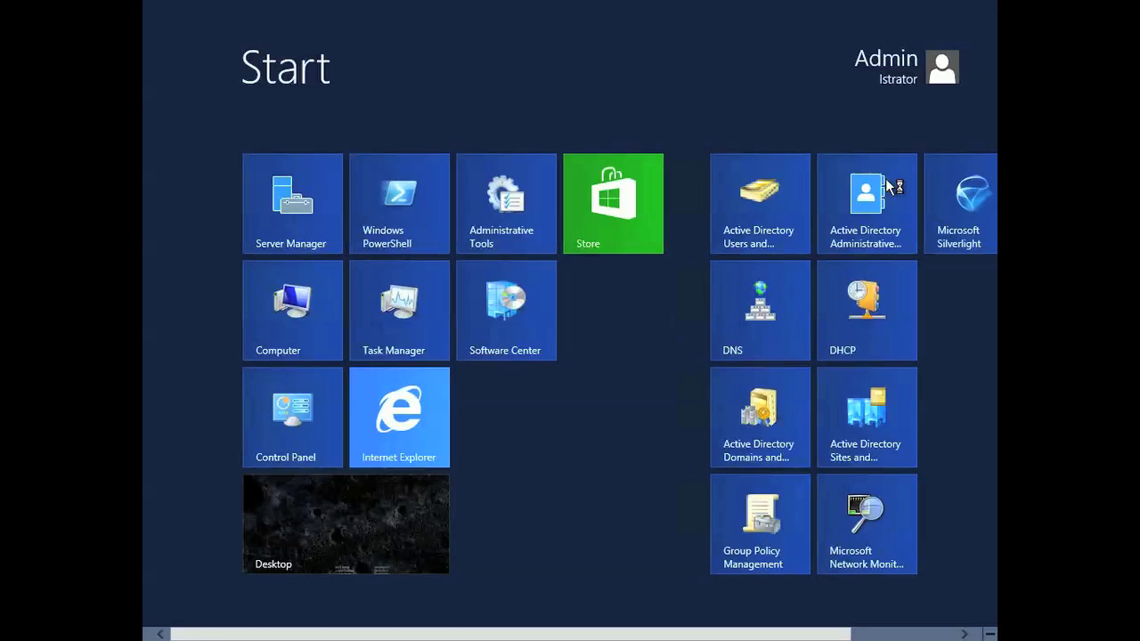
- Open Active Directory Administrative Center and go to the Desktops organizational unit in the savilltech (local) domain
left_click(871, 233)
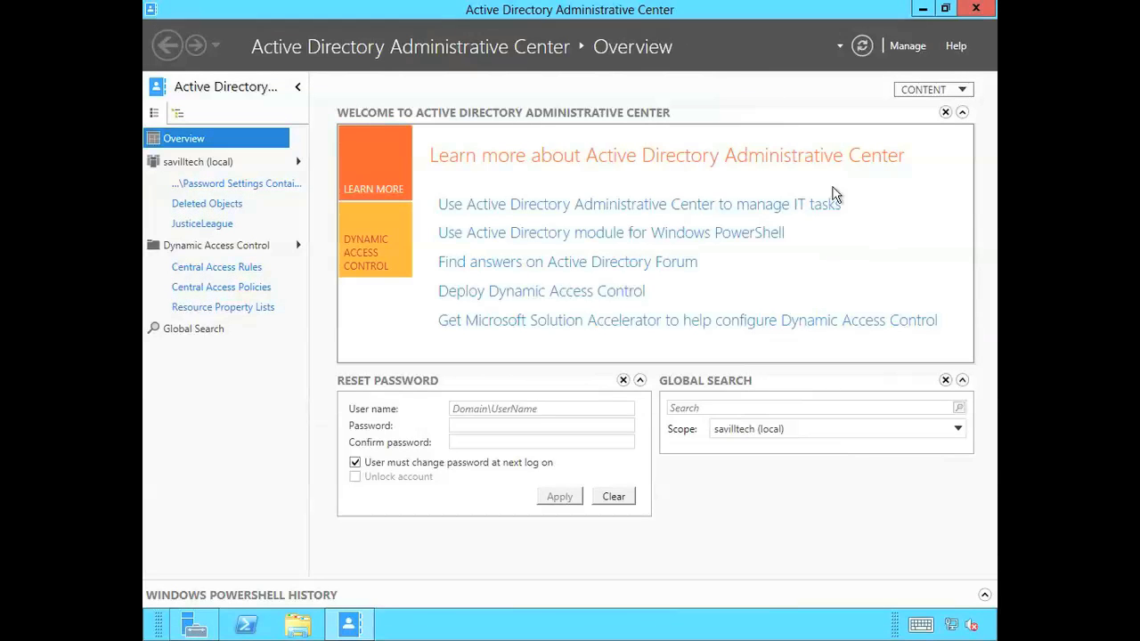
left_click(198, 163)
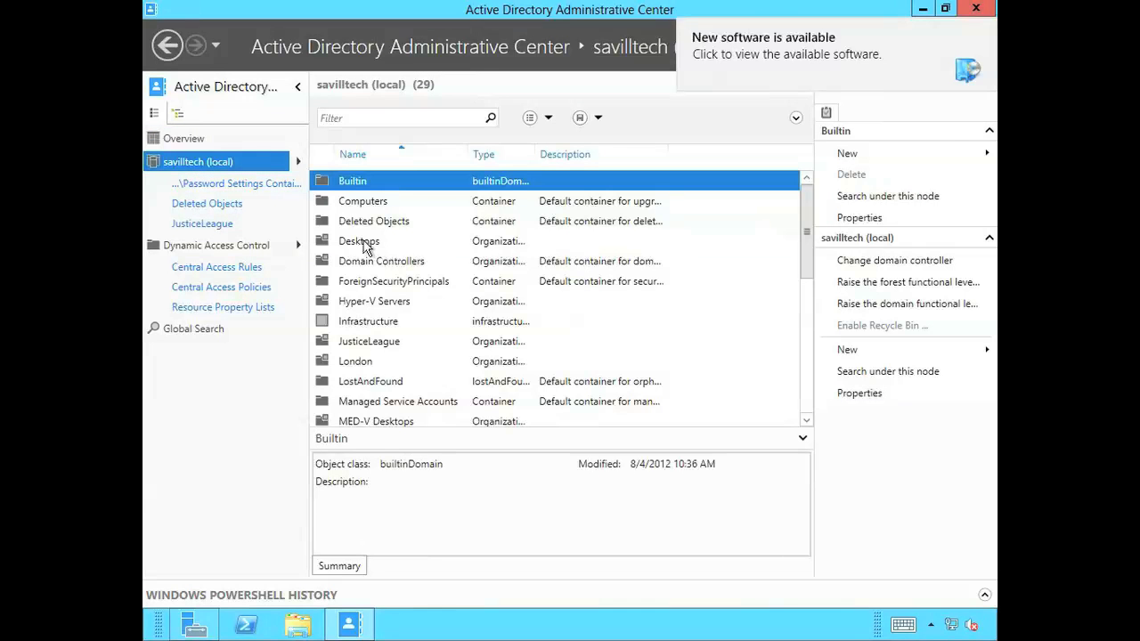
double_click(365, 244)
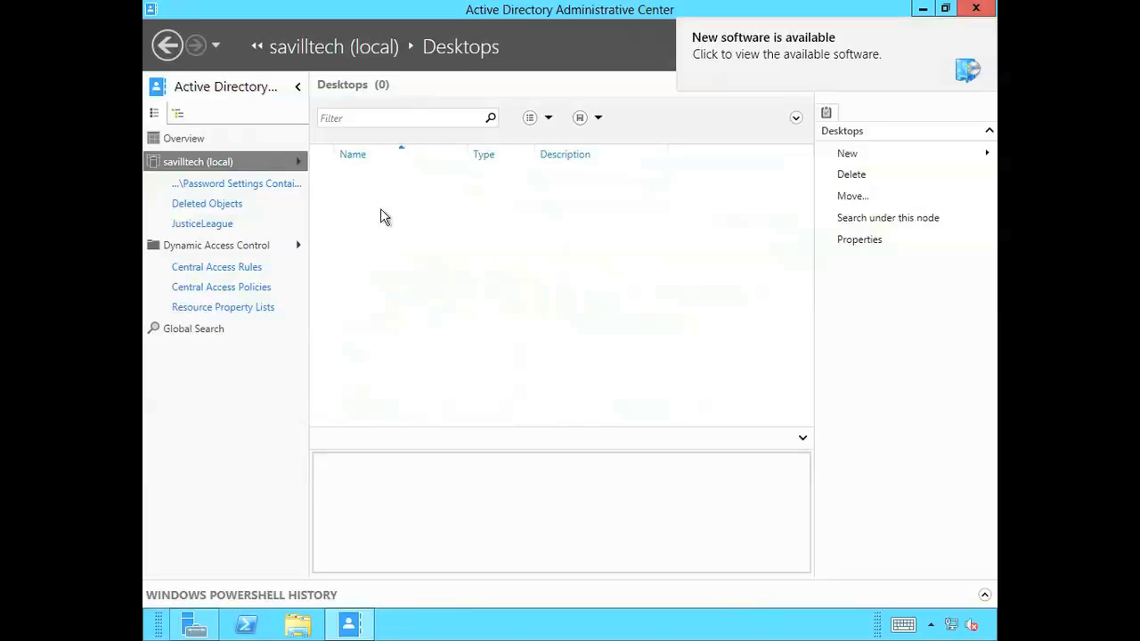
- Create a global security group named DA_Clients in the Desktops organizational unit
right_click(378, 225)
mouse_move(504, 240)
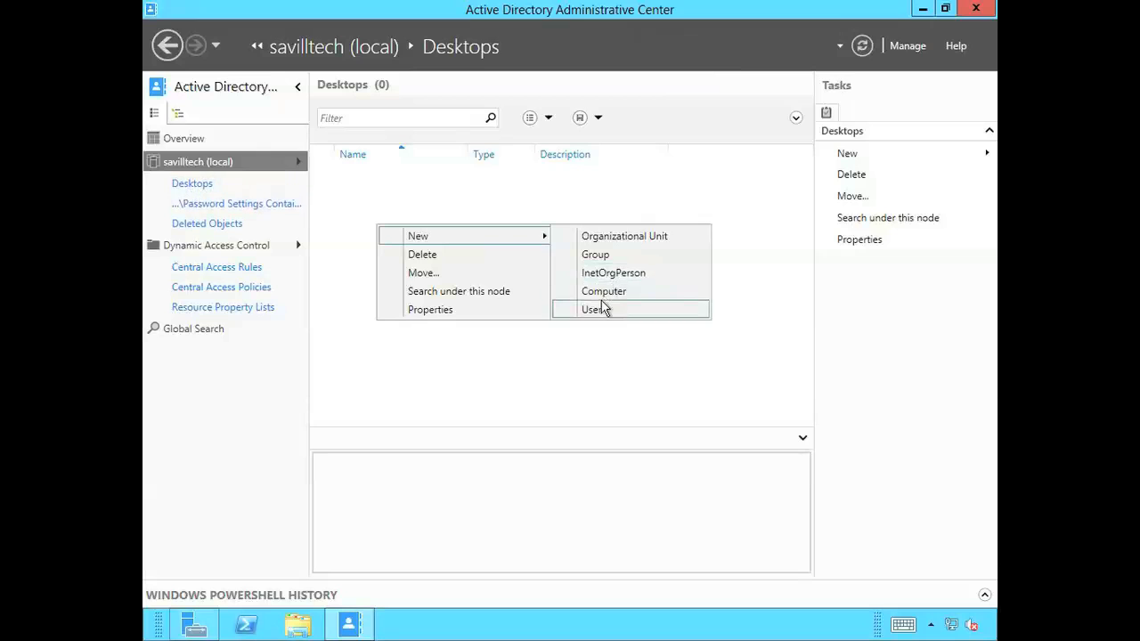
left_click(604, 256)
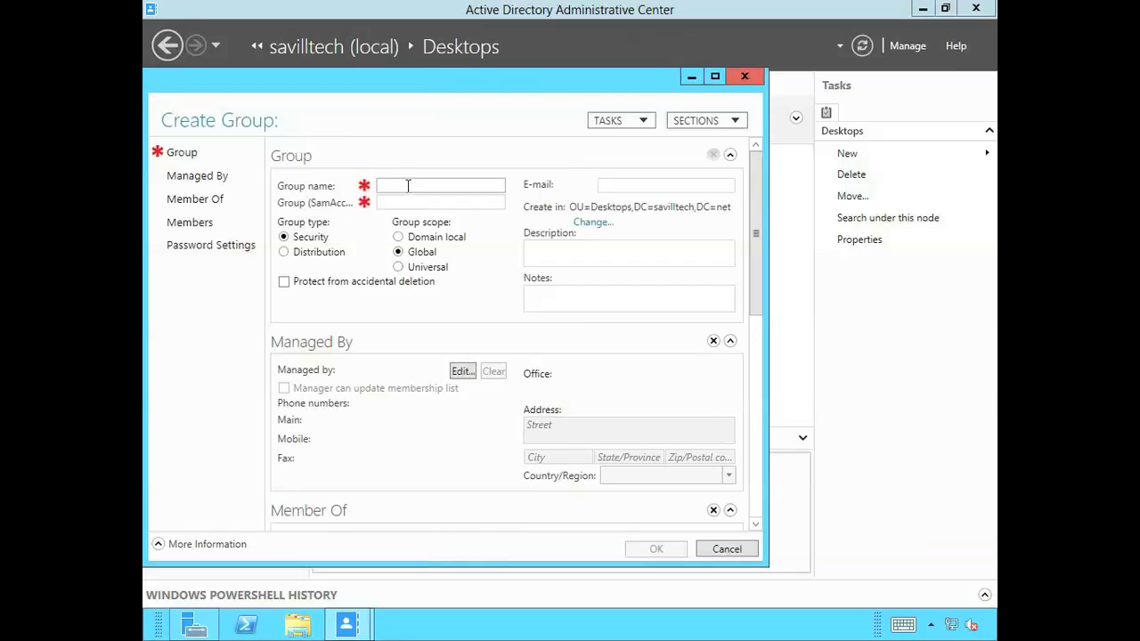
type("DA_Clients")
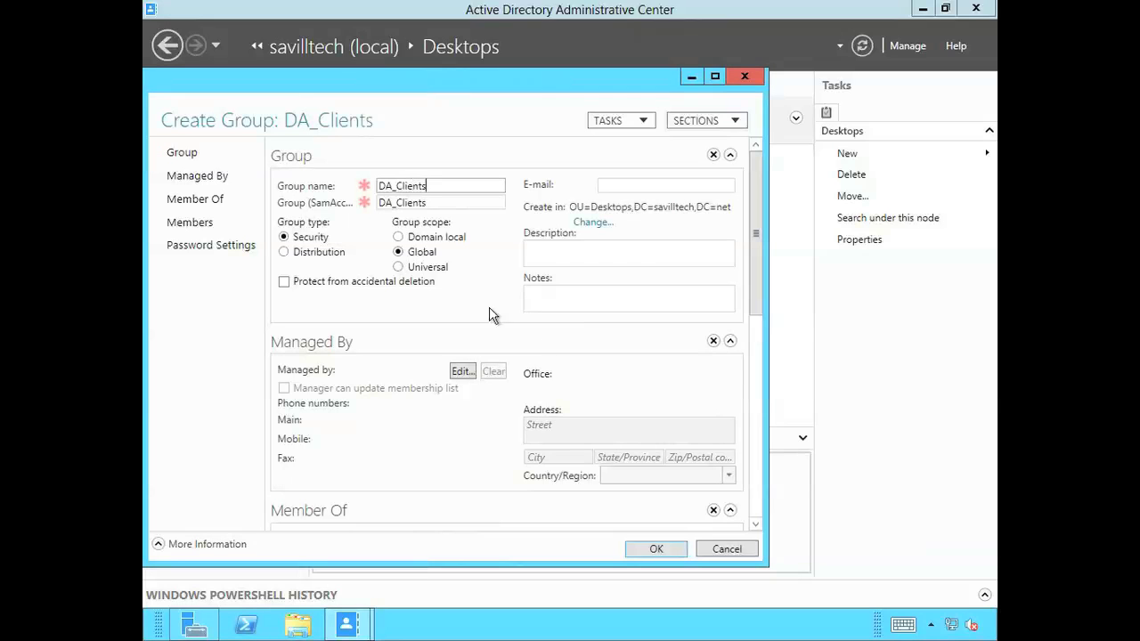
left_click(674, 554)
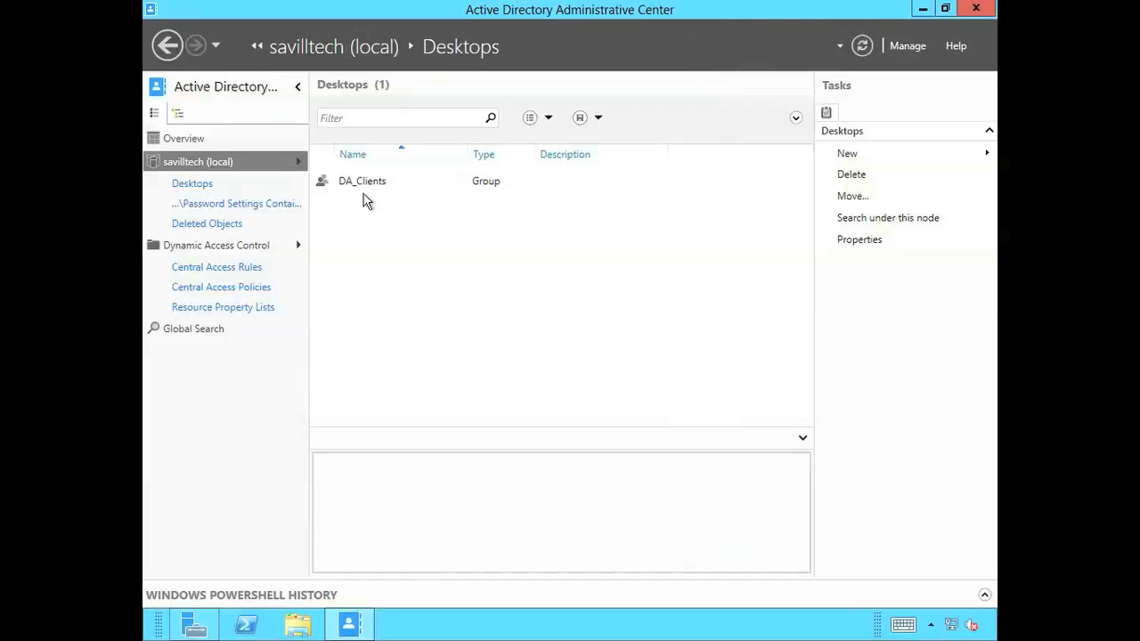
- View the Windows PowerShell history for the group creation and minimize Active Directory Administrative Center
left_click(985, 595)
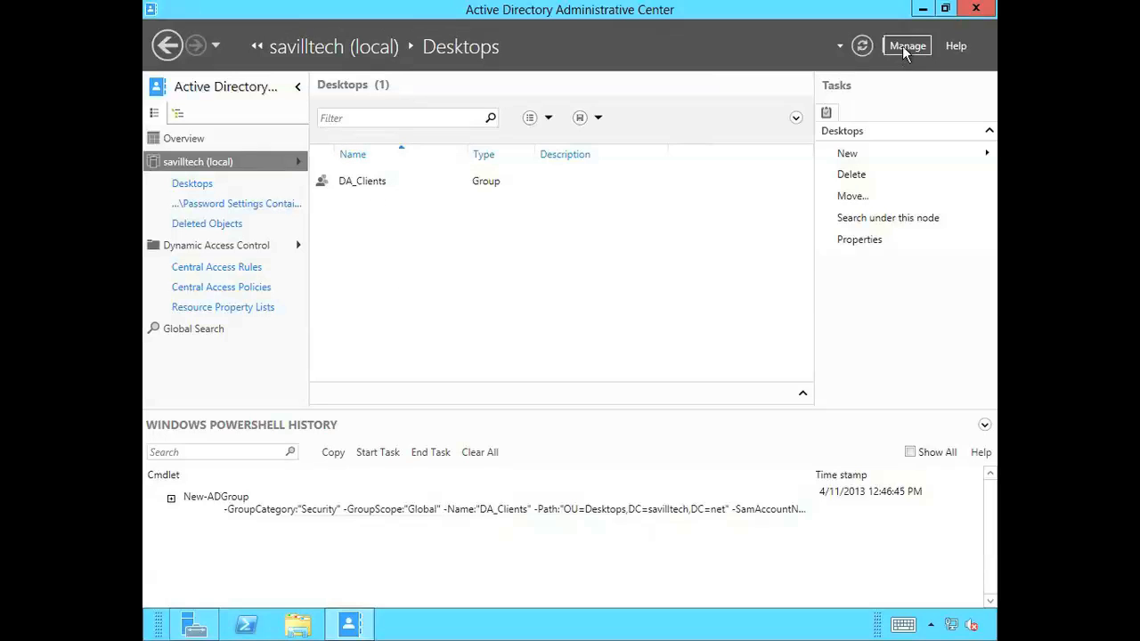
left_click(923, 9)
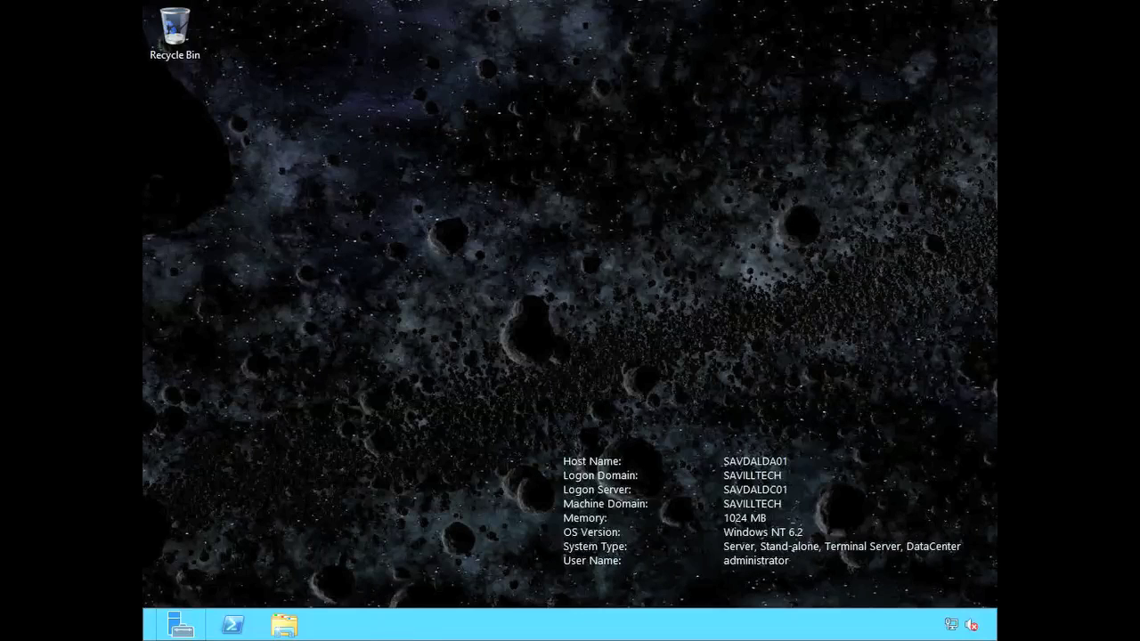
- Return to Server Manager, close the finished installation wizard, and open the Getting Started Wizard for DirectAccess and VPN (RAS)
left_click(181, 625)
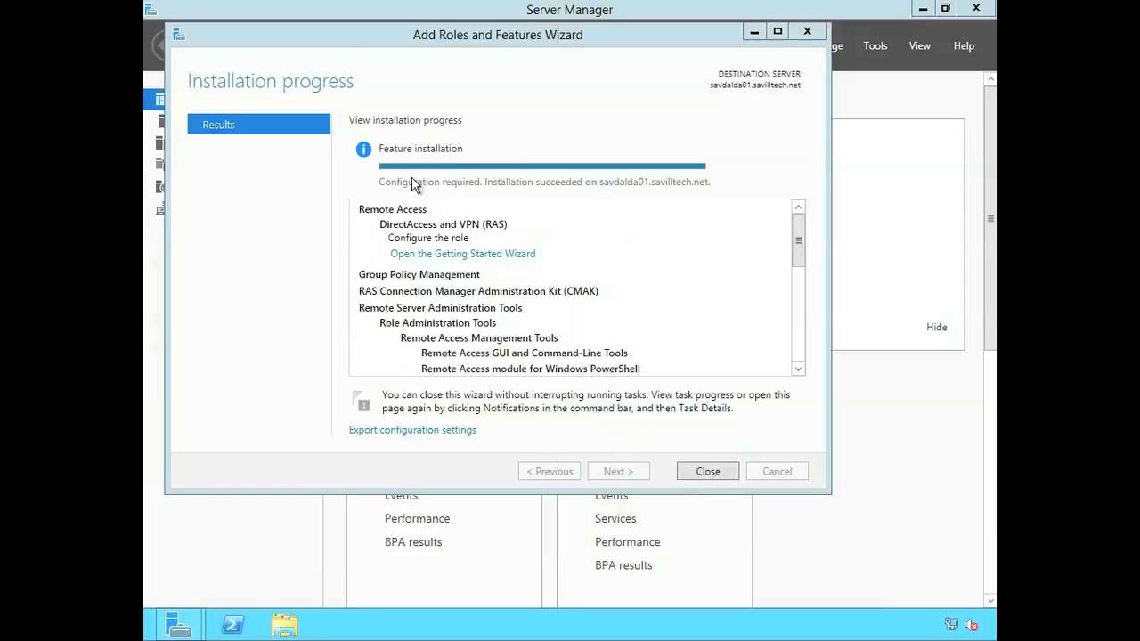
left_click(708, 472)
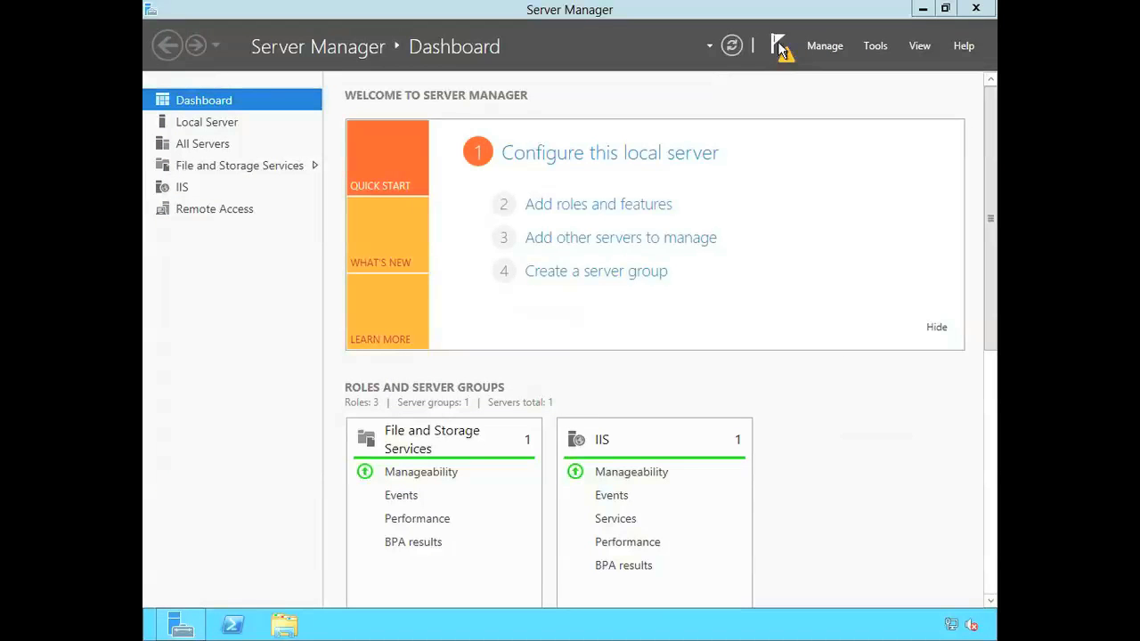
left_click(780, 54)
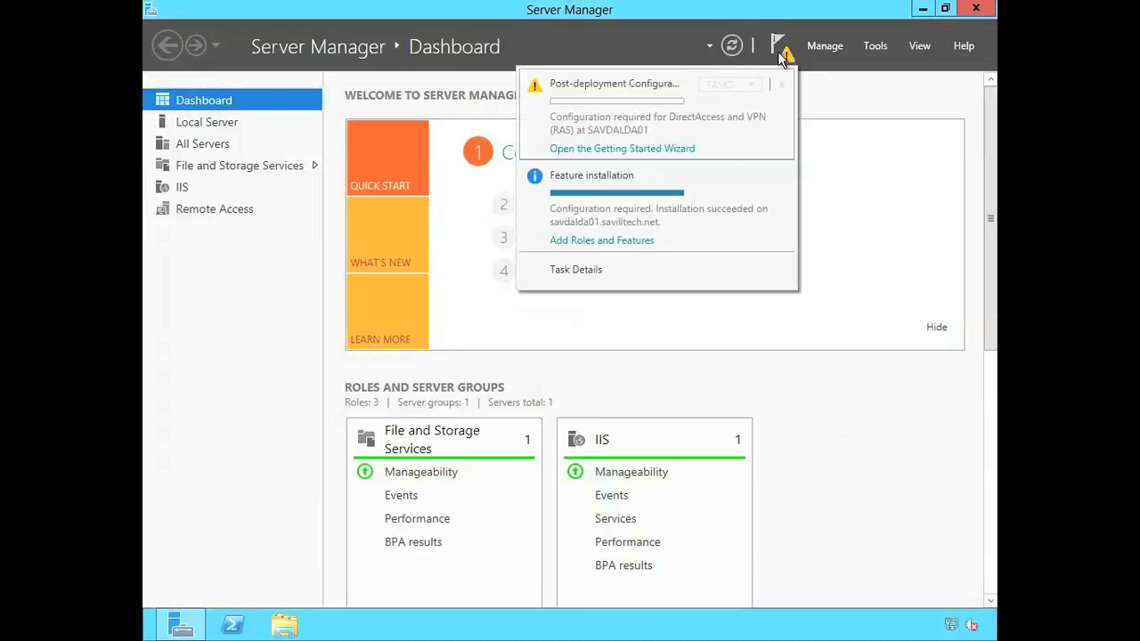
left_click(597, 150)
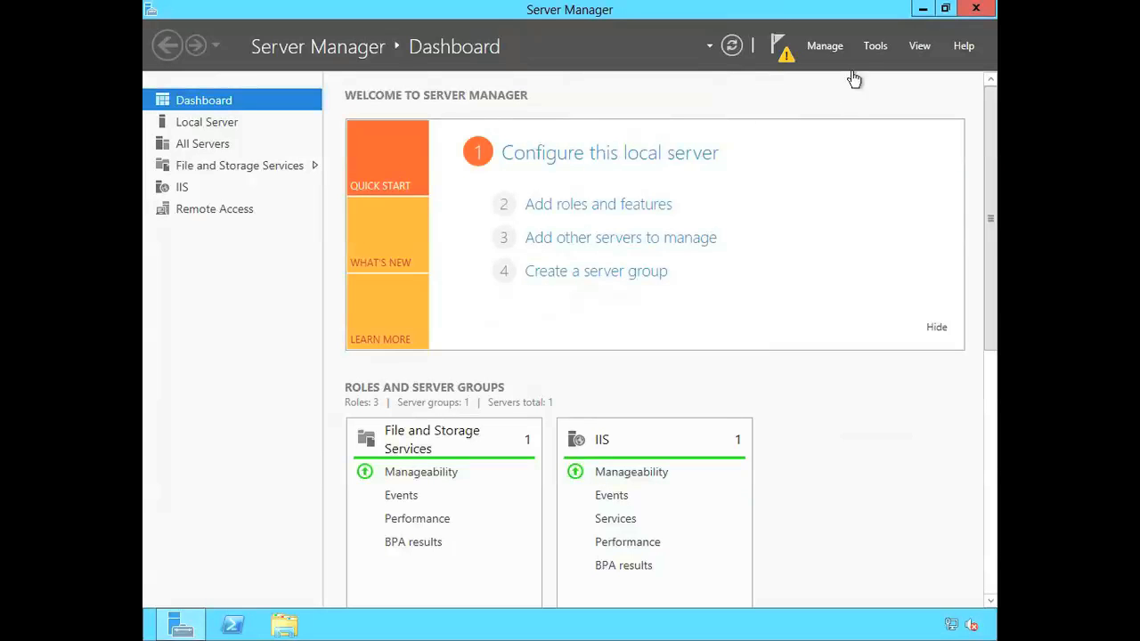
left_click(875, 49)
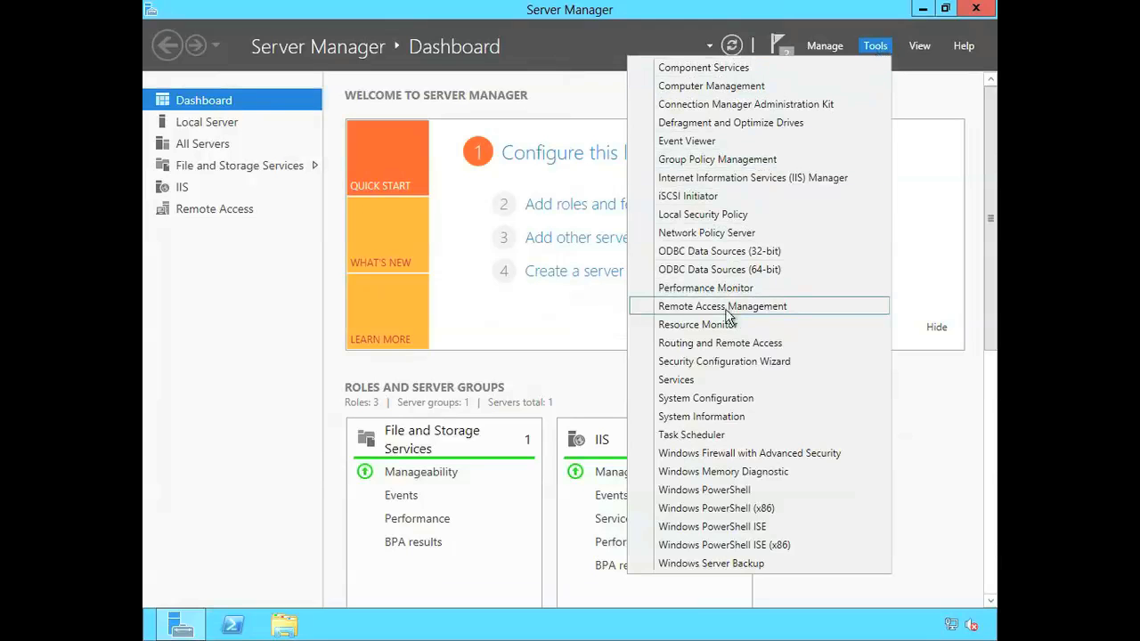
left_click(470, 634)
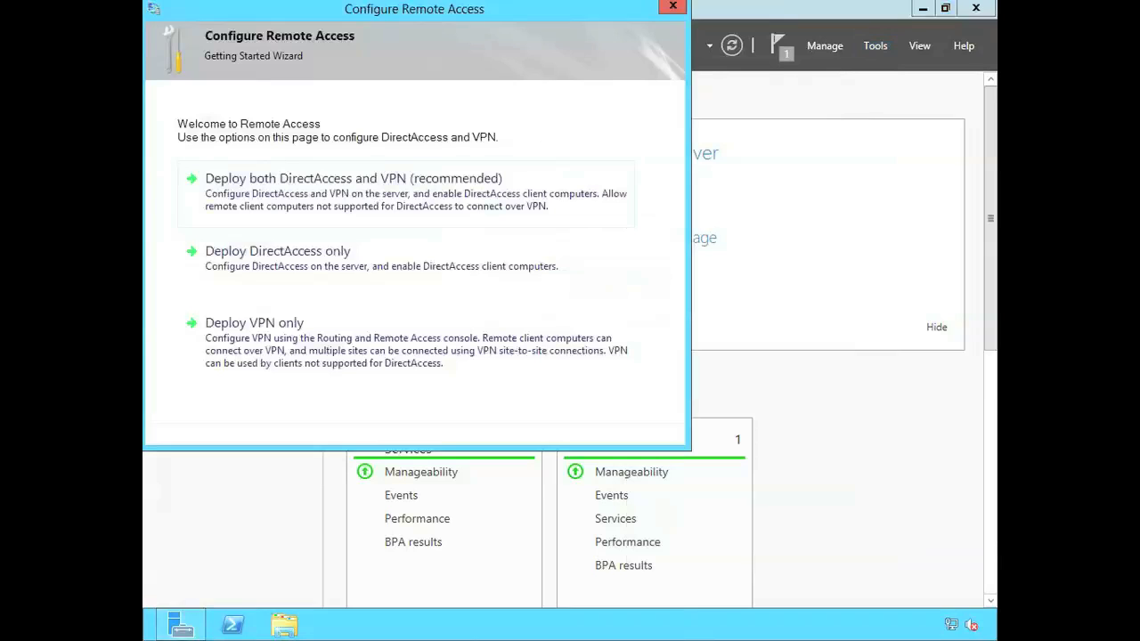
- Choose to deploy DirectAccess only, keep the single-adapter topology behind an edge device, and set the public name to da.savilltech.com
left_click_drag(565, 11, 686, 68)
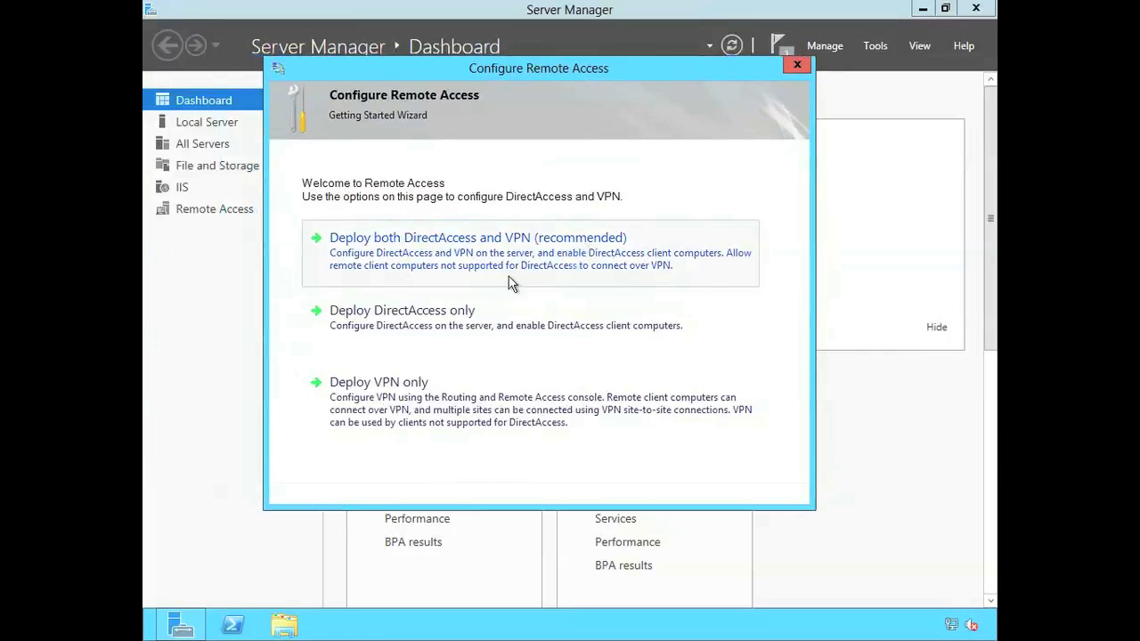
left_click(452, 316)
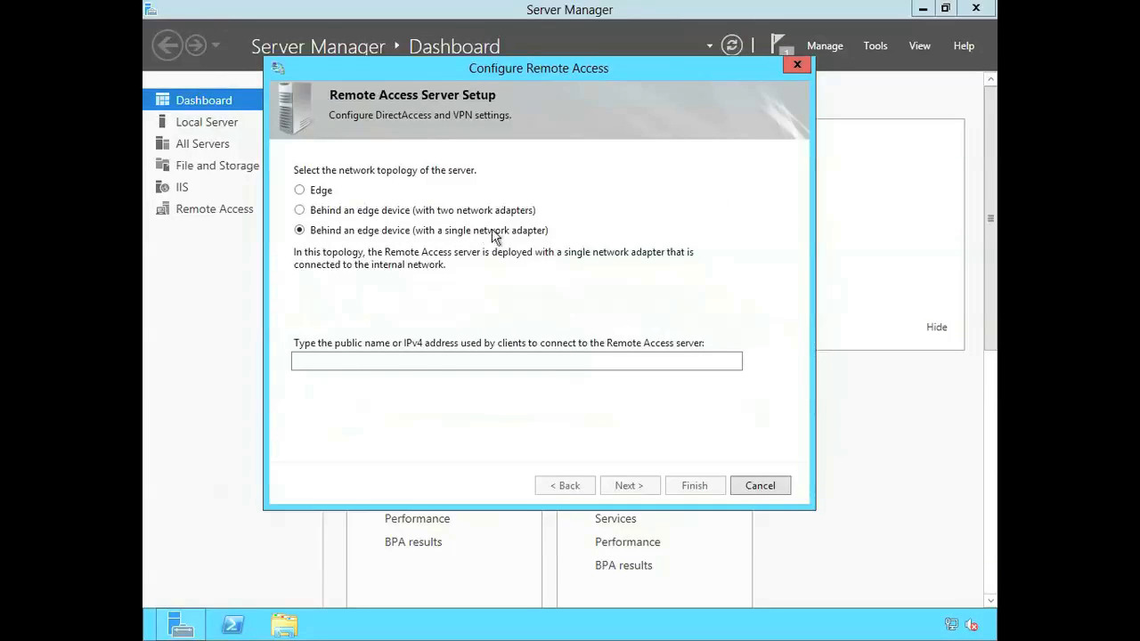
left_click(404, 360)
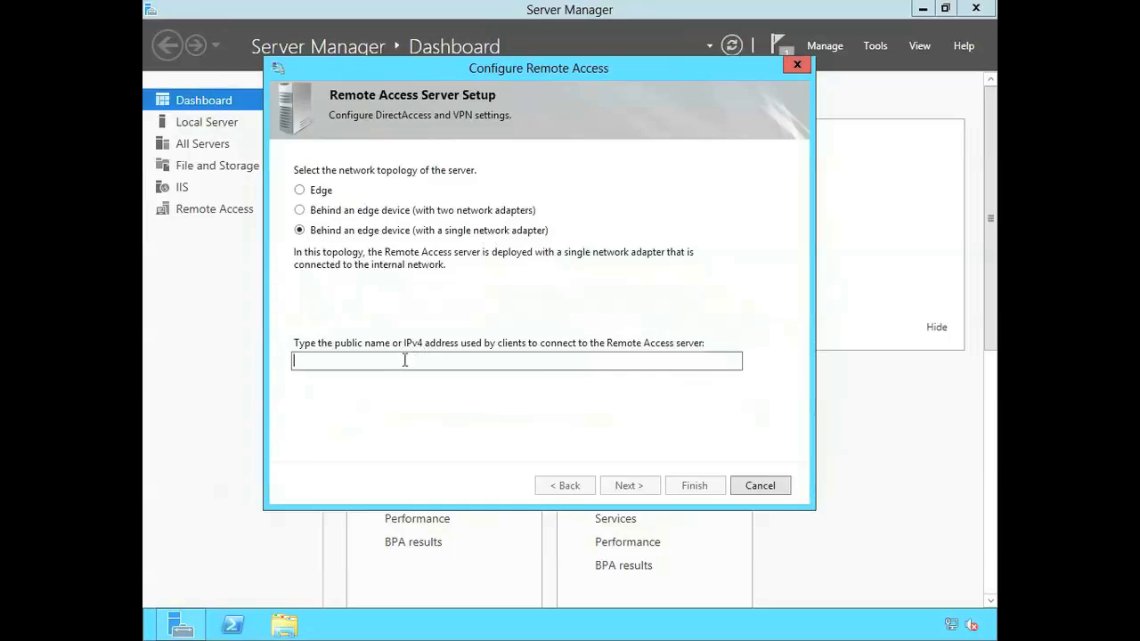
type("da.savilltech.com")
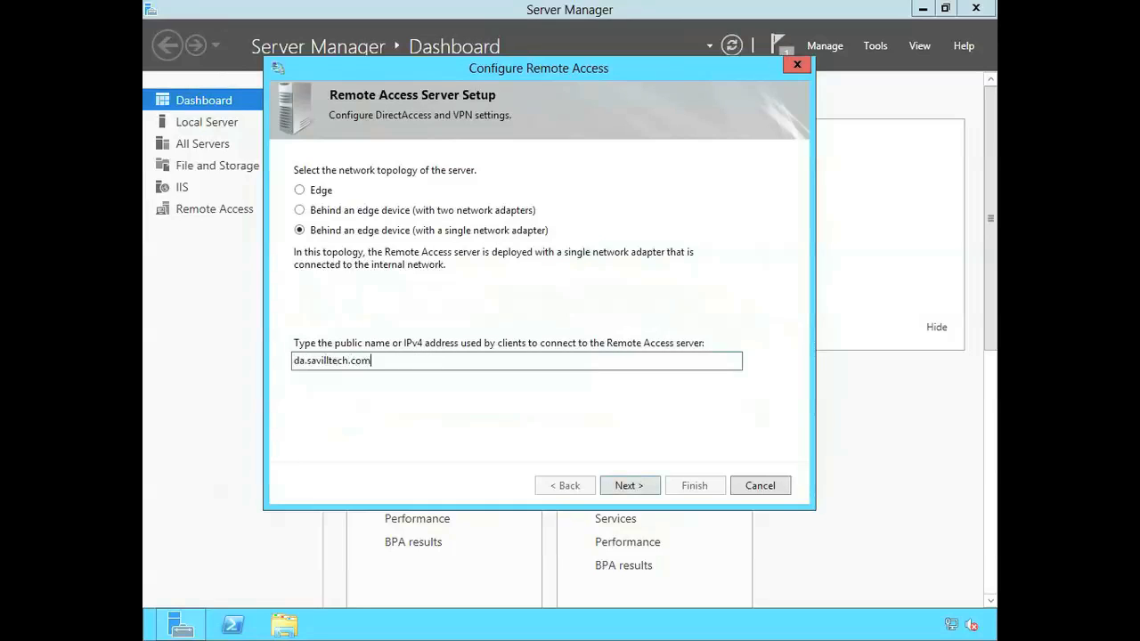
left_click(637, 488)
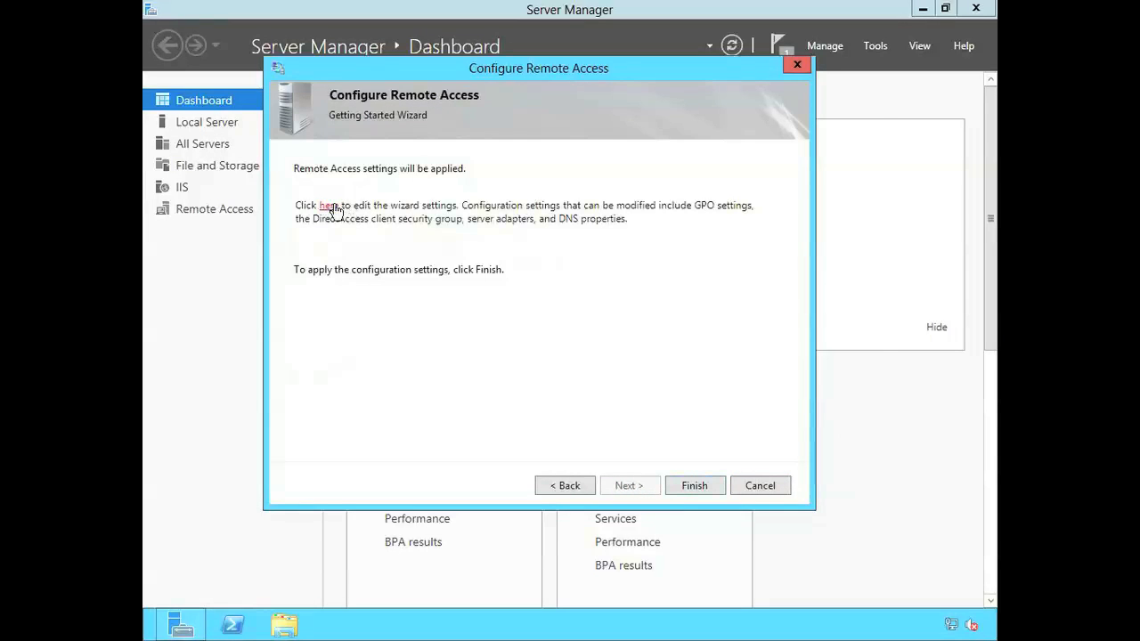
- Open the wizard's settings review full screen and accept the proposed DirectAccess client and server GPO names
left_click(328, 206)
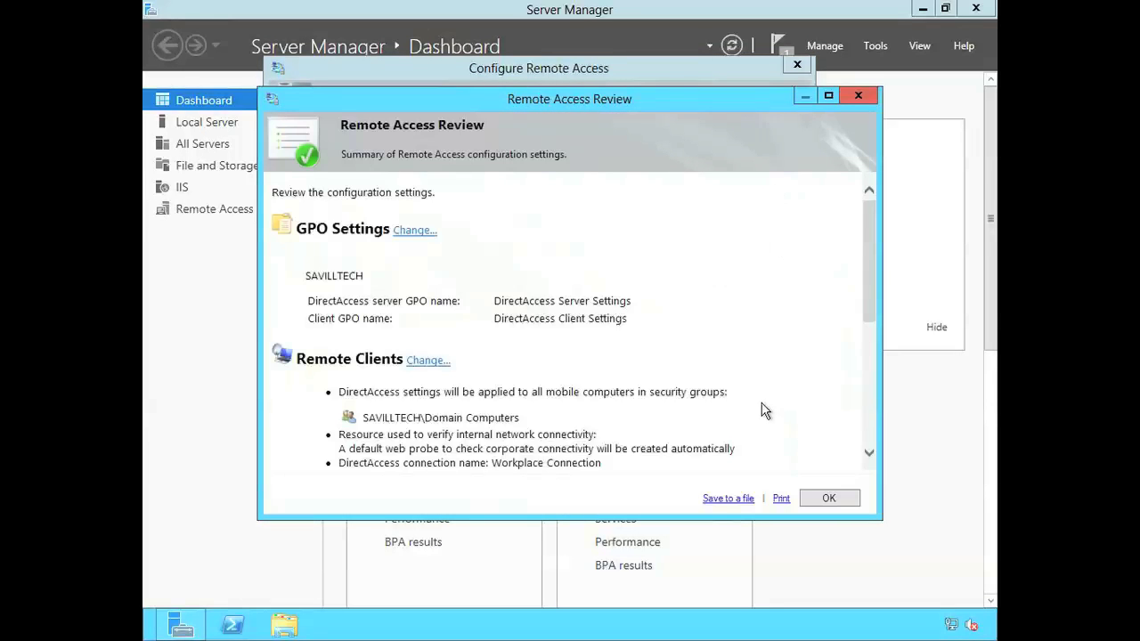
left_click(828, 95)
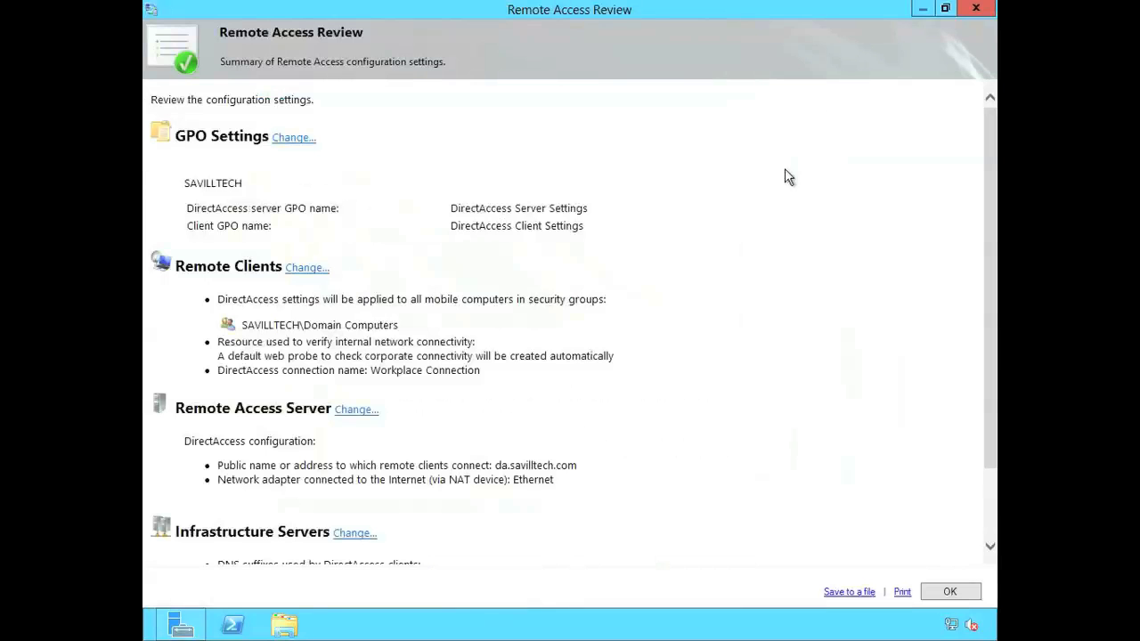
left_click(287, 141)
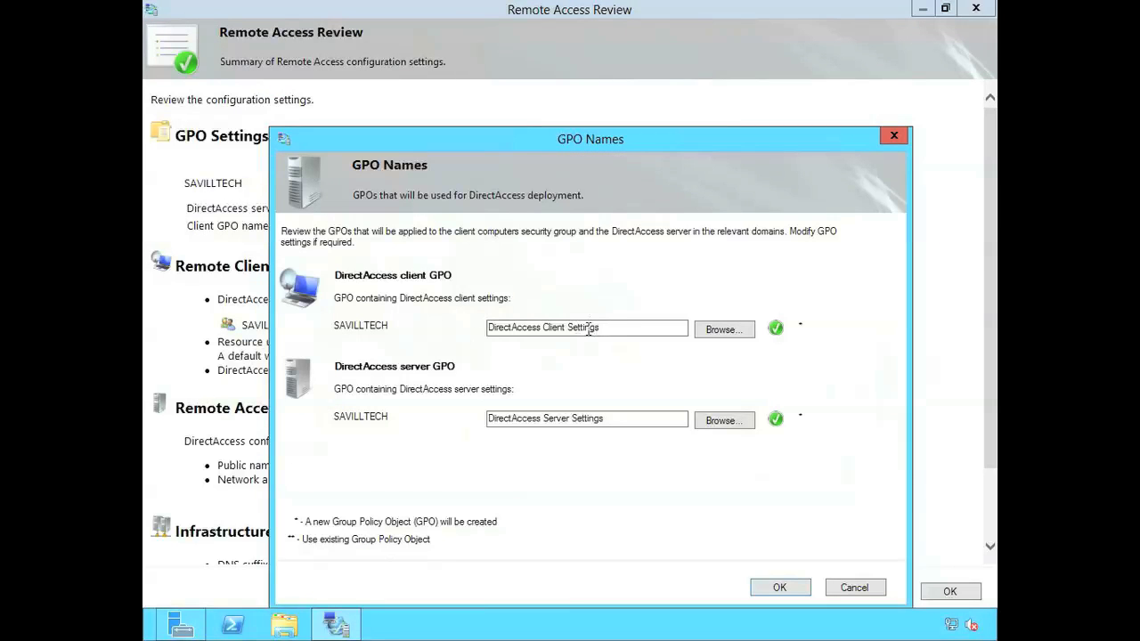
left_click(784, 588)
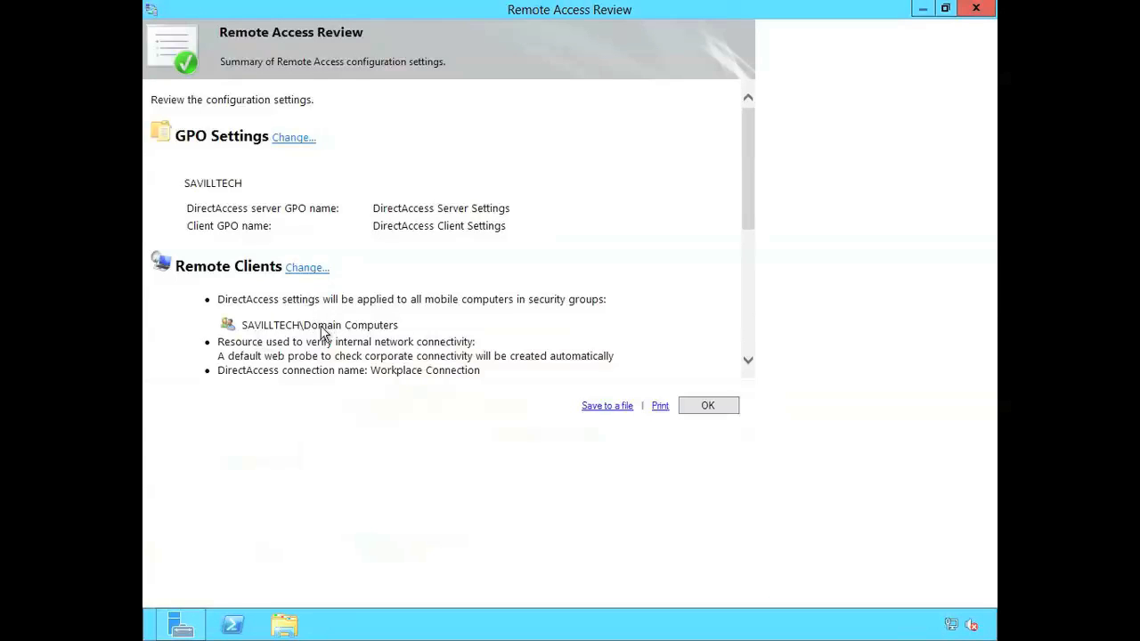
- Replace Domain Computers with DA_Clients as the security group of remote clients enabled for DirectAccess
left_click(310, 270)
left_click(818, 212)
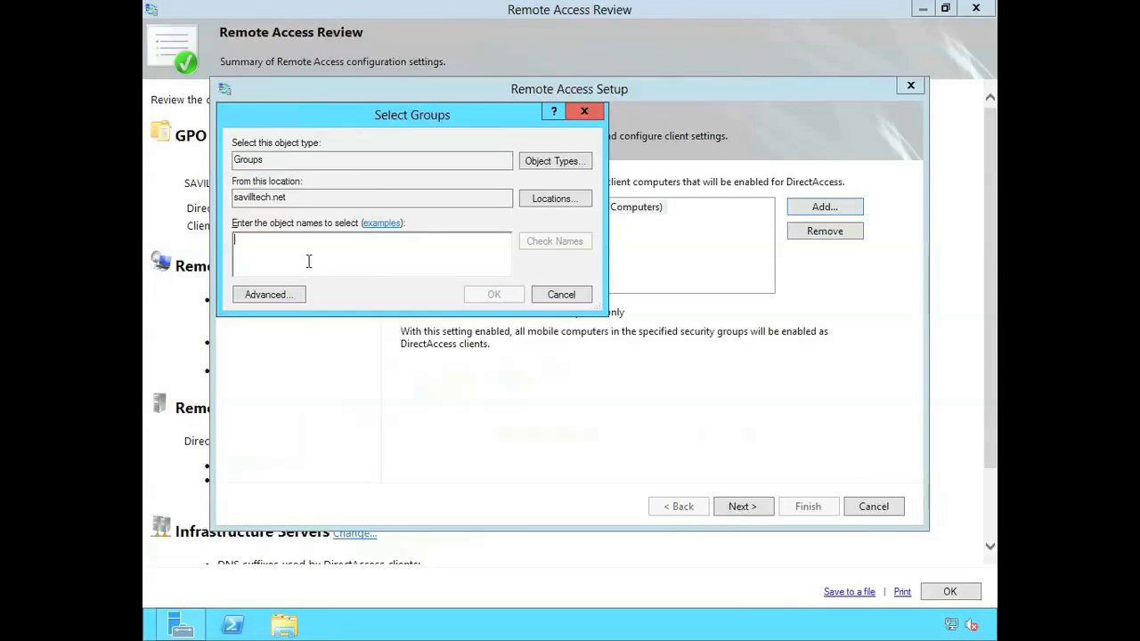
type("DA_Clients")
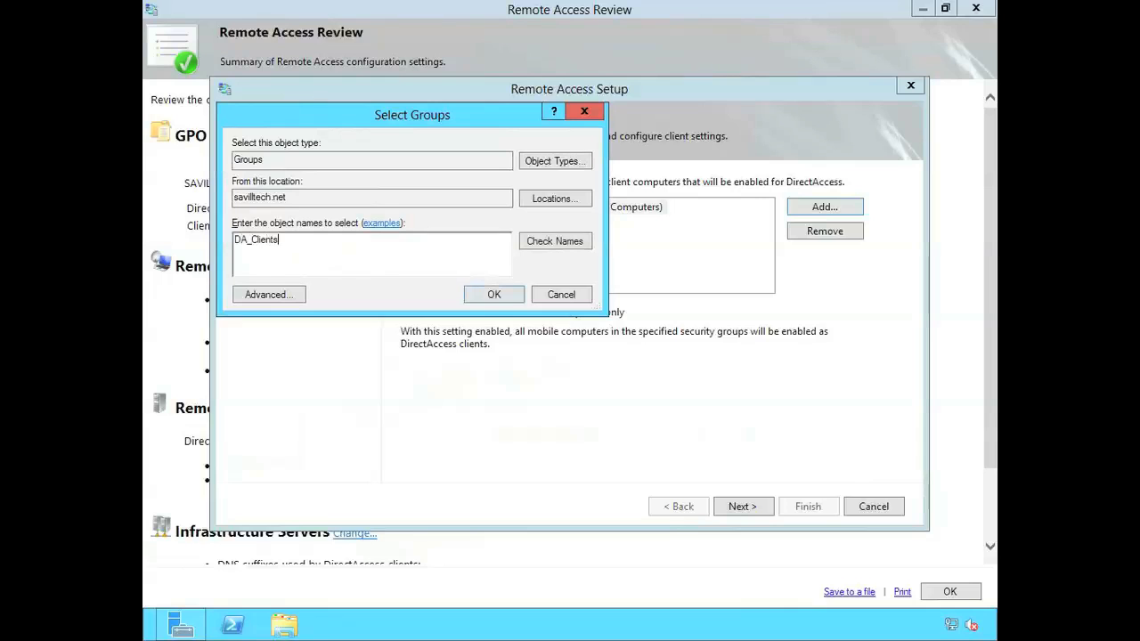
left_click(542, 248)
left_click(490, 295)
left_click(556, 208)
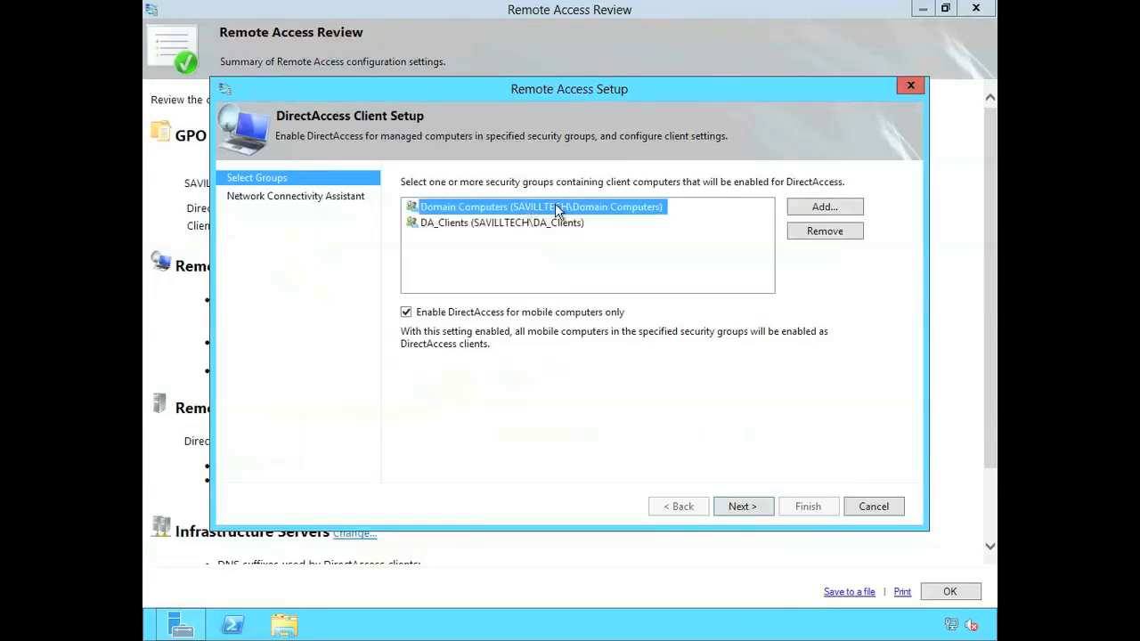
left_click(812, 232)
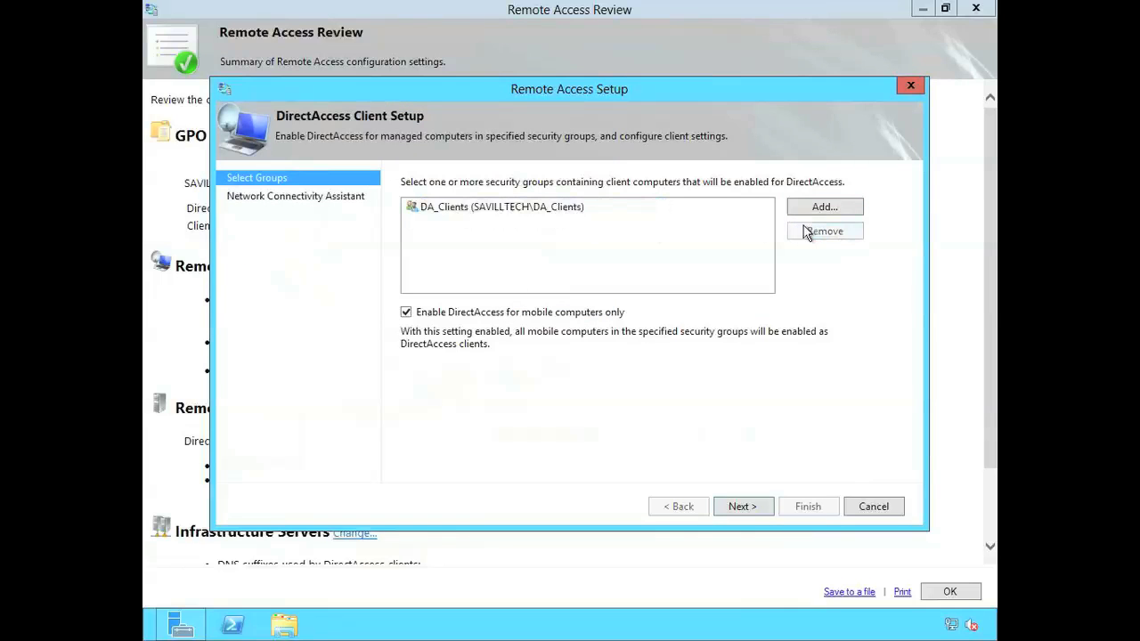
- Finish the DirectAccess client setup with the default Network Connectivity Assistant settings and accept the reviewed Remote Access configuration
left_click(749, 514)
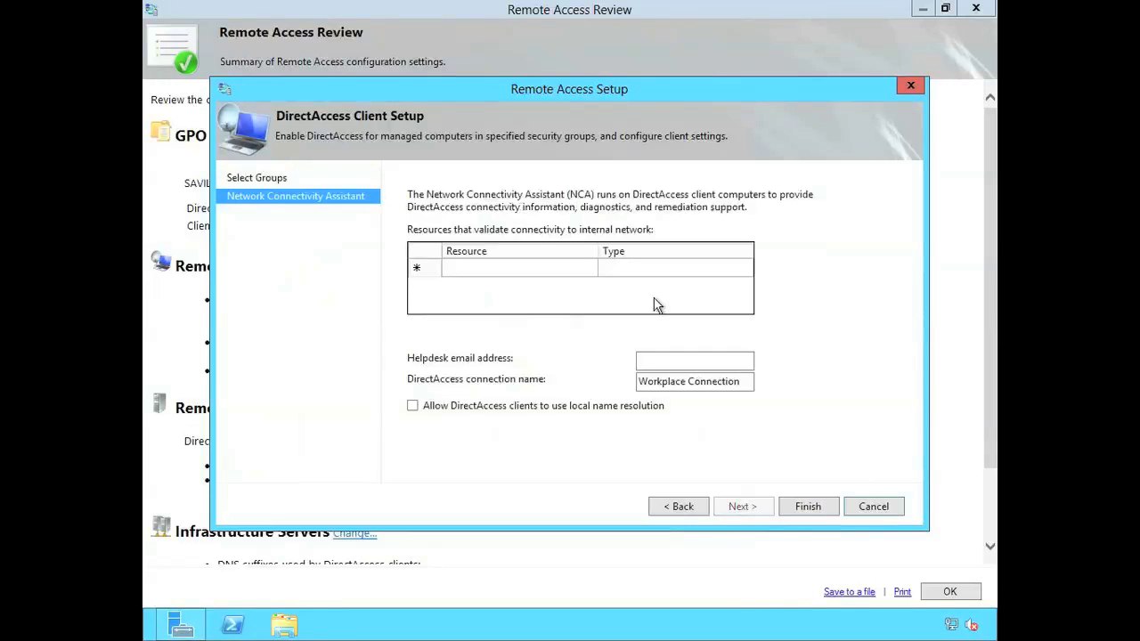
left_click(808, 509)
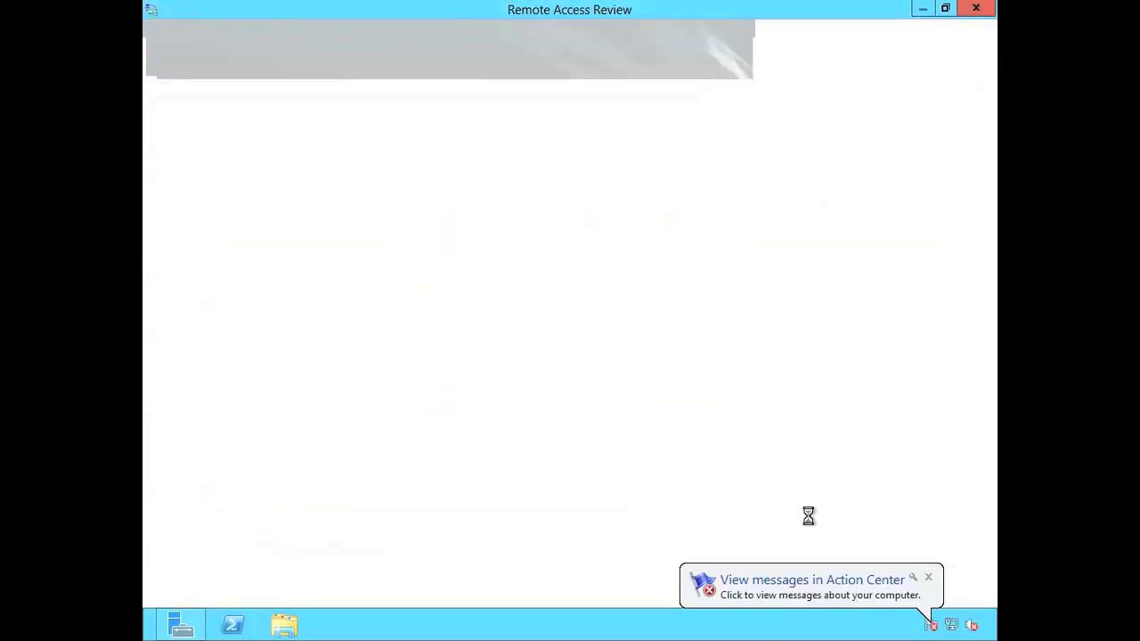
left_click_drag(752, 247, 764, 347)
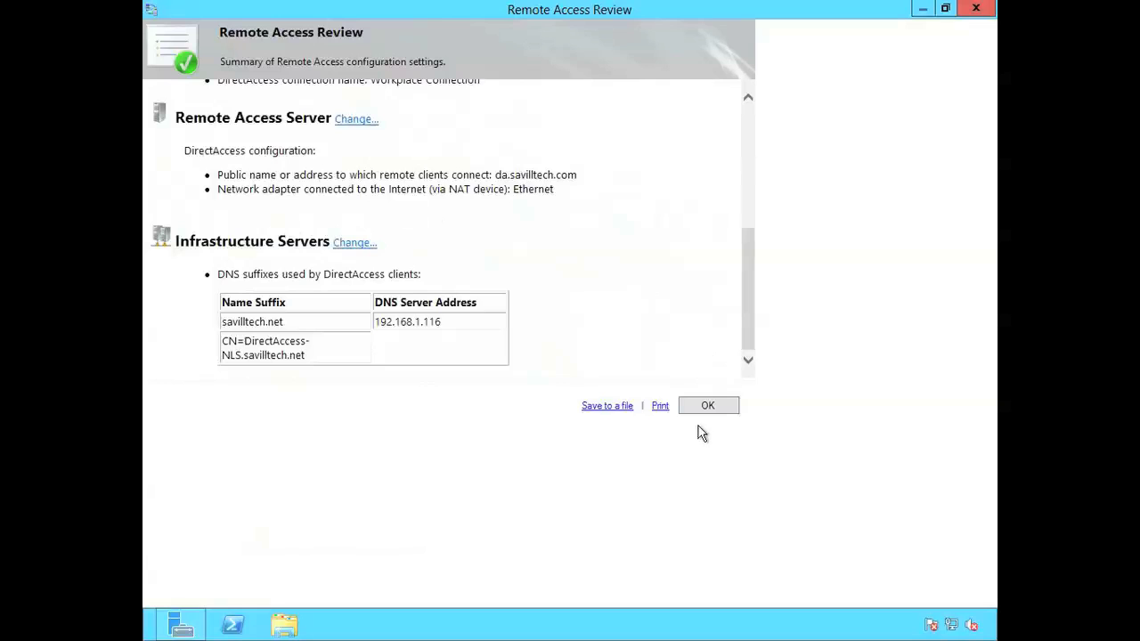
left_click(712, 403)
- Apply the Getting Started Wizard settings, inspect the details of the operations, and close the finished configuration
left_click(707, 493)
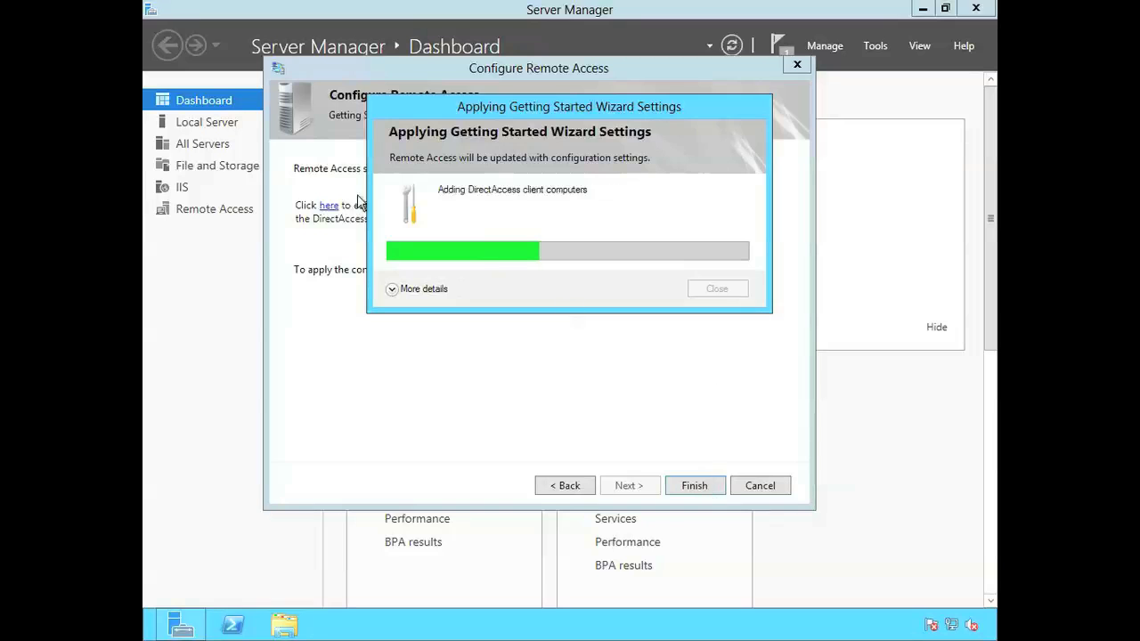
left_click(398, 288)
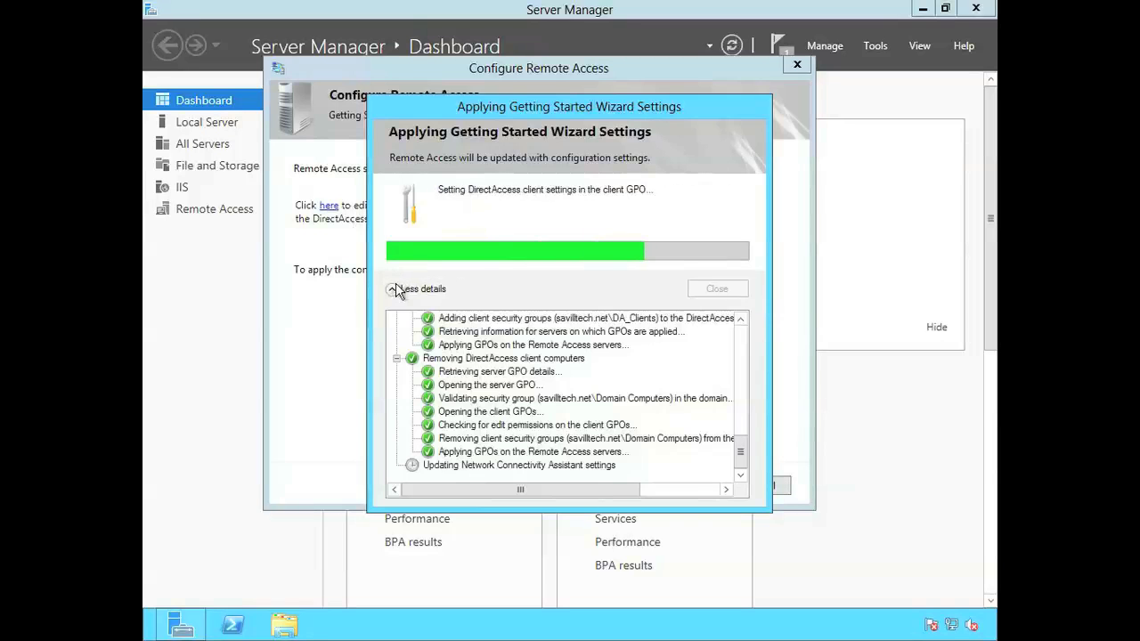
mouse_move(740, 453)
left_mouse_down()
mouse_move(738, 337)
mouse_move(740, 447)
left_mouse_up()
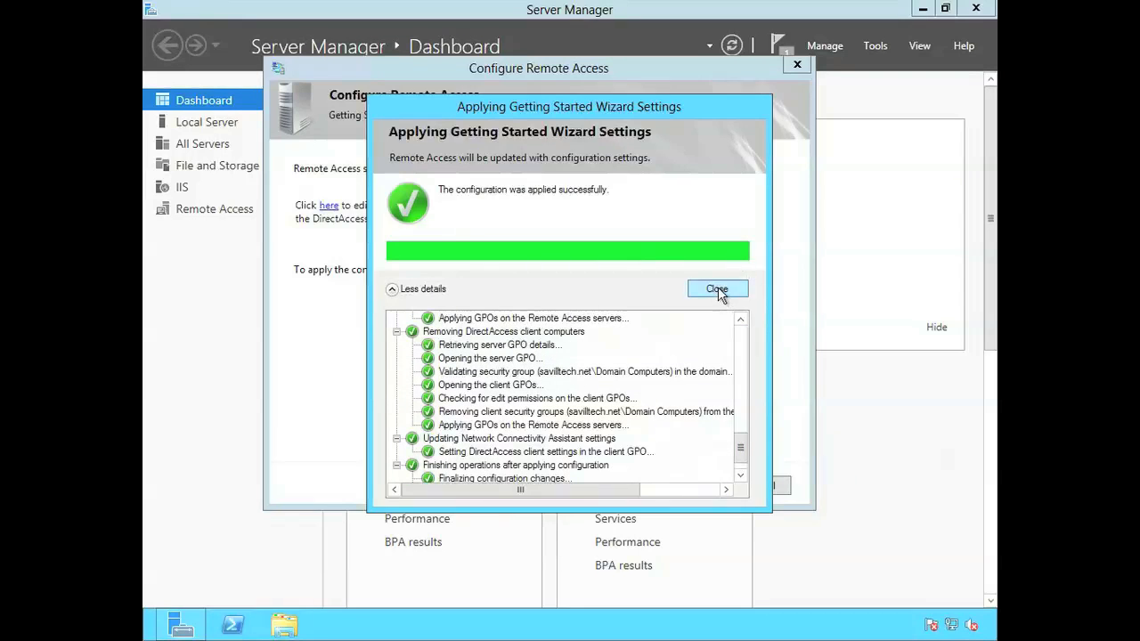
left_click(718, 287)
left_click(689, 484)
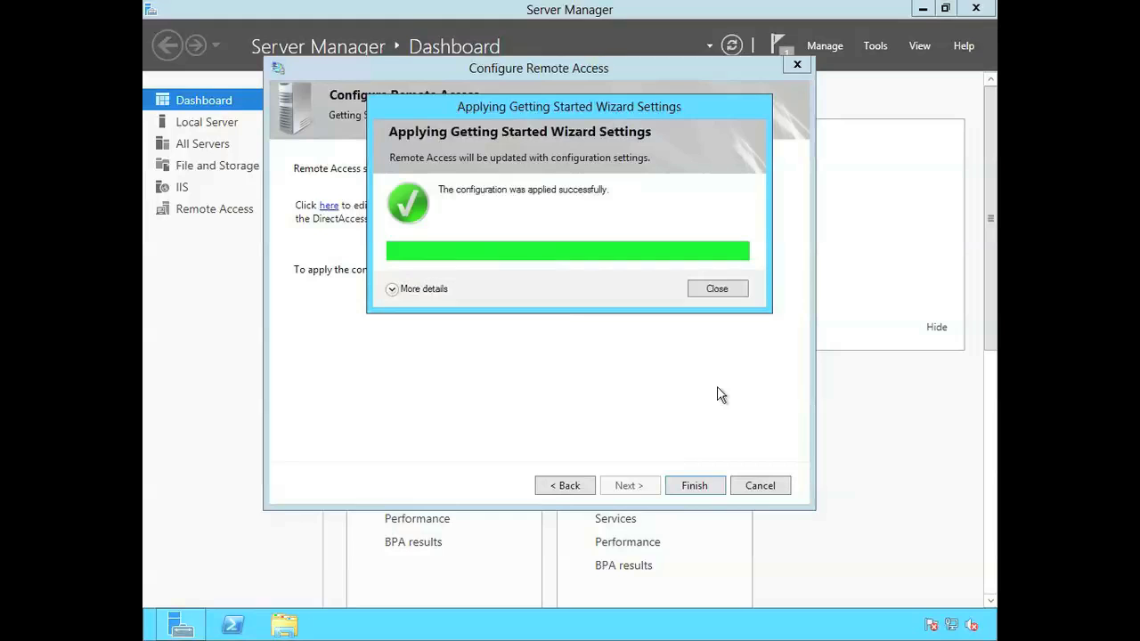
left_click(717, 287)
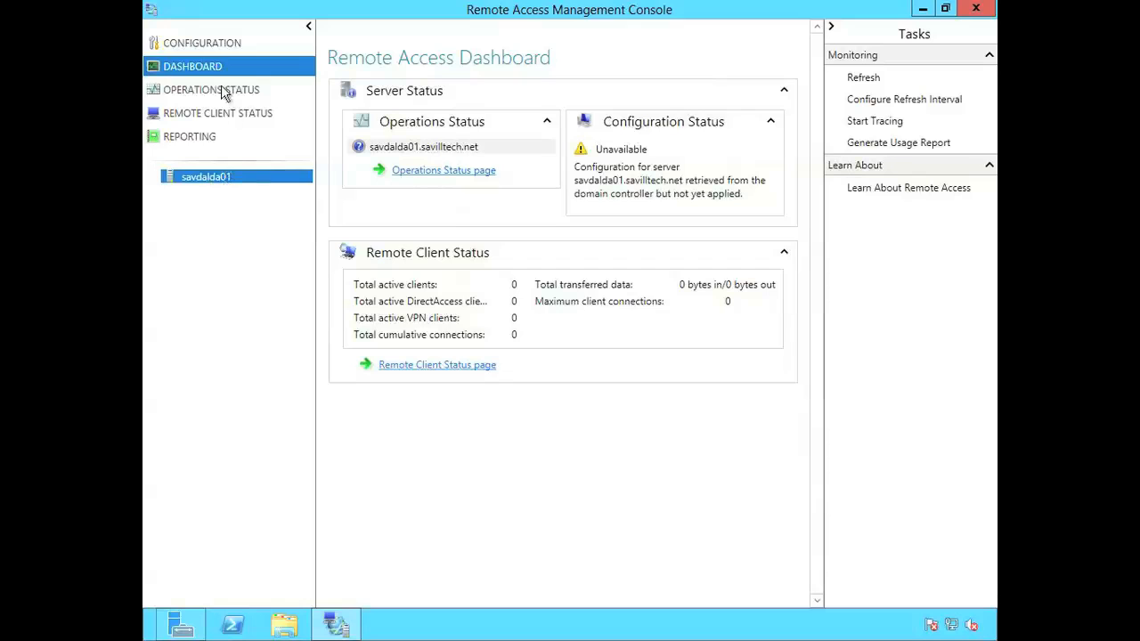
- In the Remote Access Management Console's configuration, review the Step 1 Remote Clients deployment scenario and group settings, and look over the remaining setup steps
left_click(201, 43)
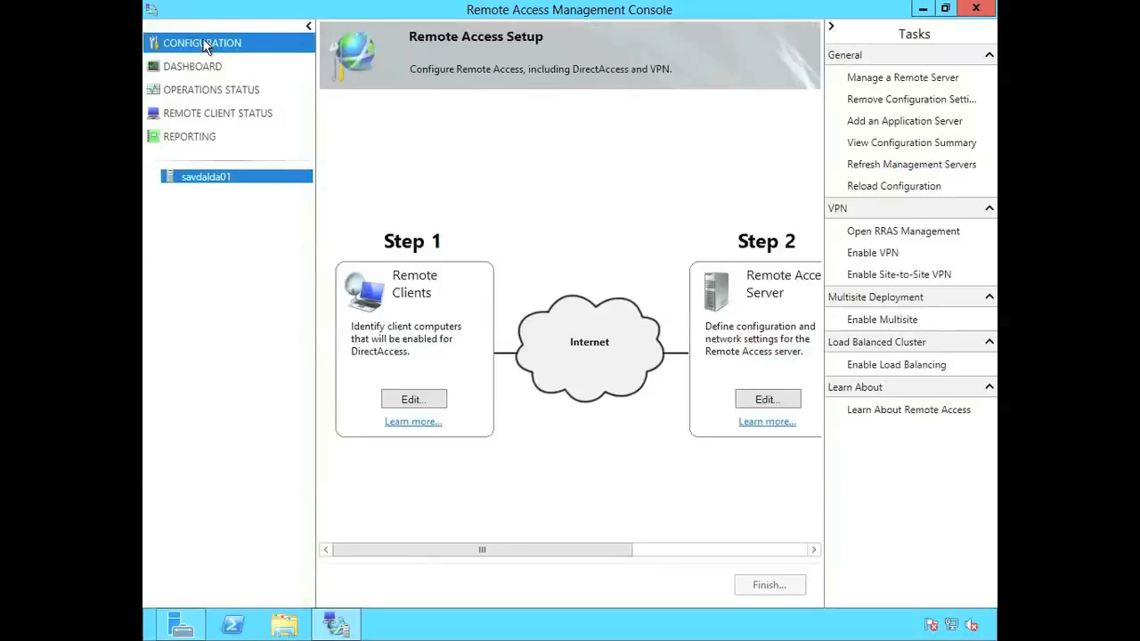
left_click_drag(461, 552, 407, 554)
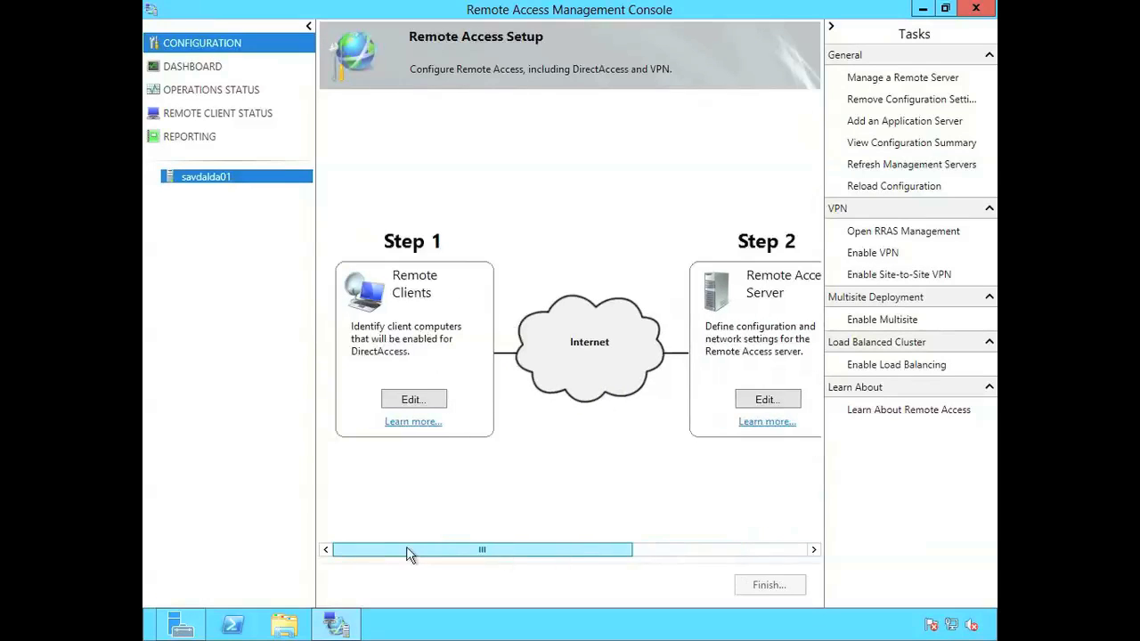
left_click(411, 400)
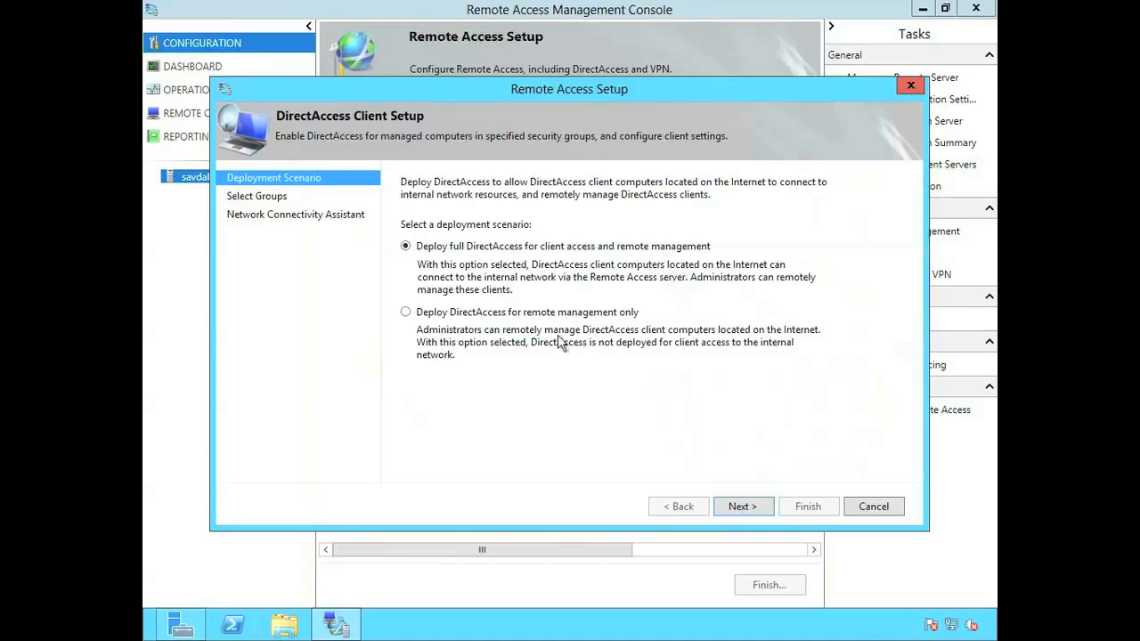
left_click(742, 509)
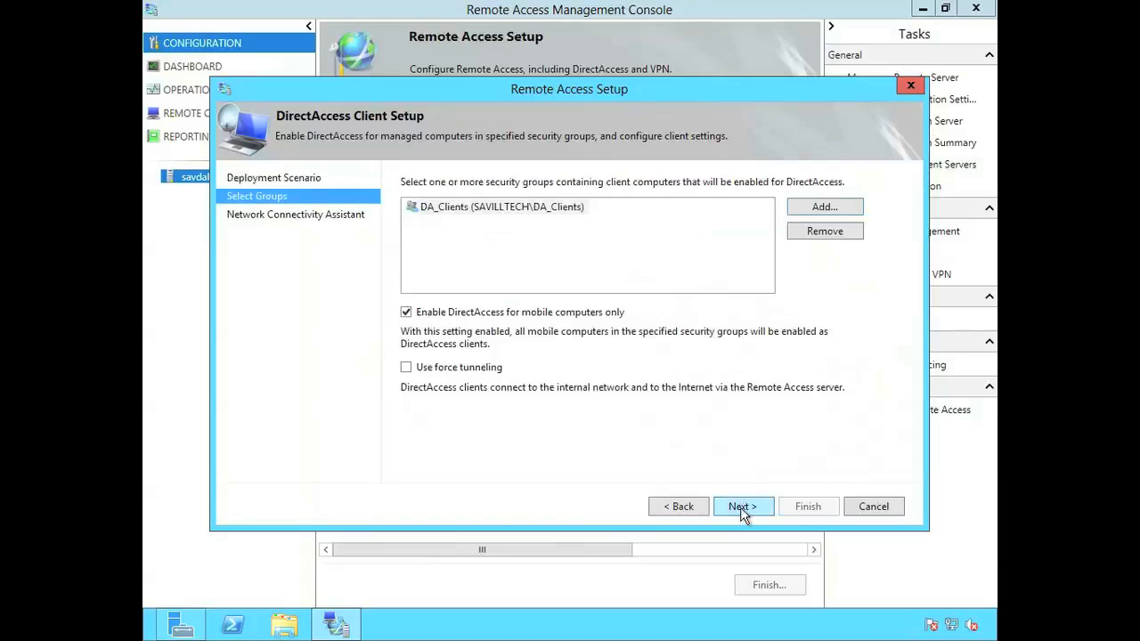
left_click(743, 510)
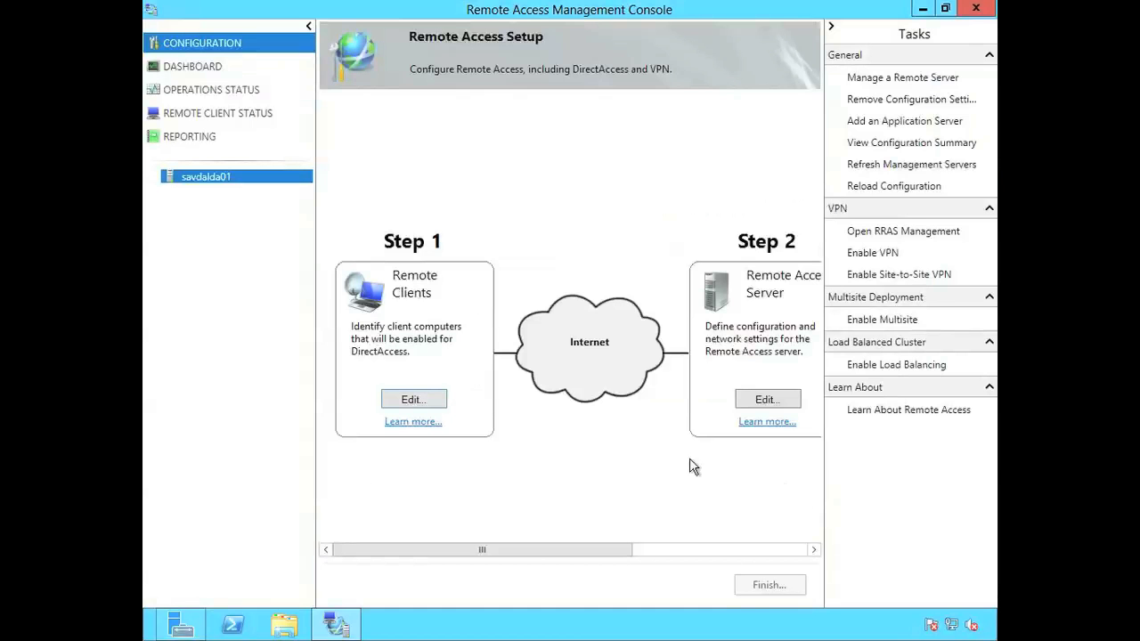
left_click(728, 550)
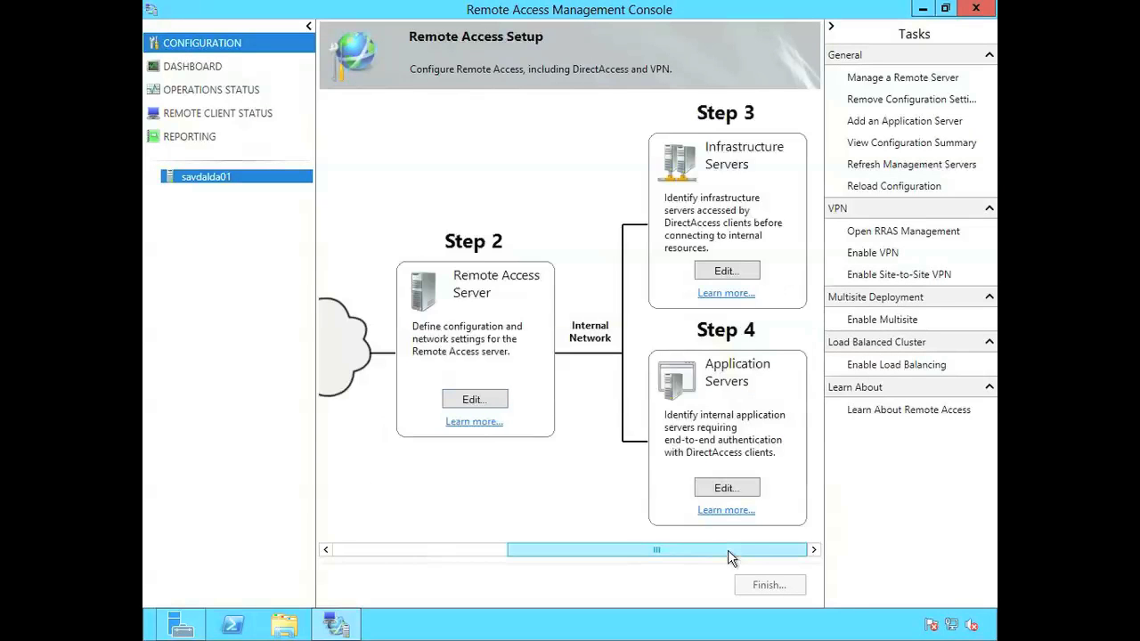